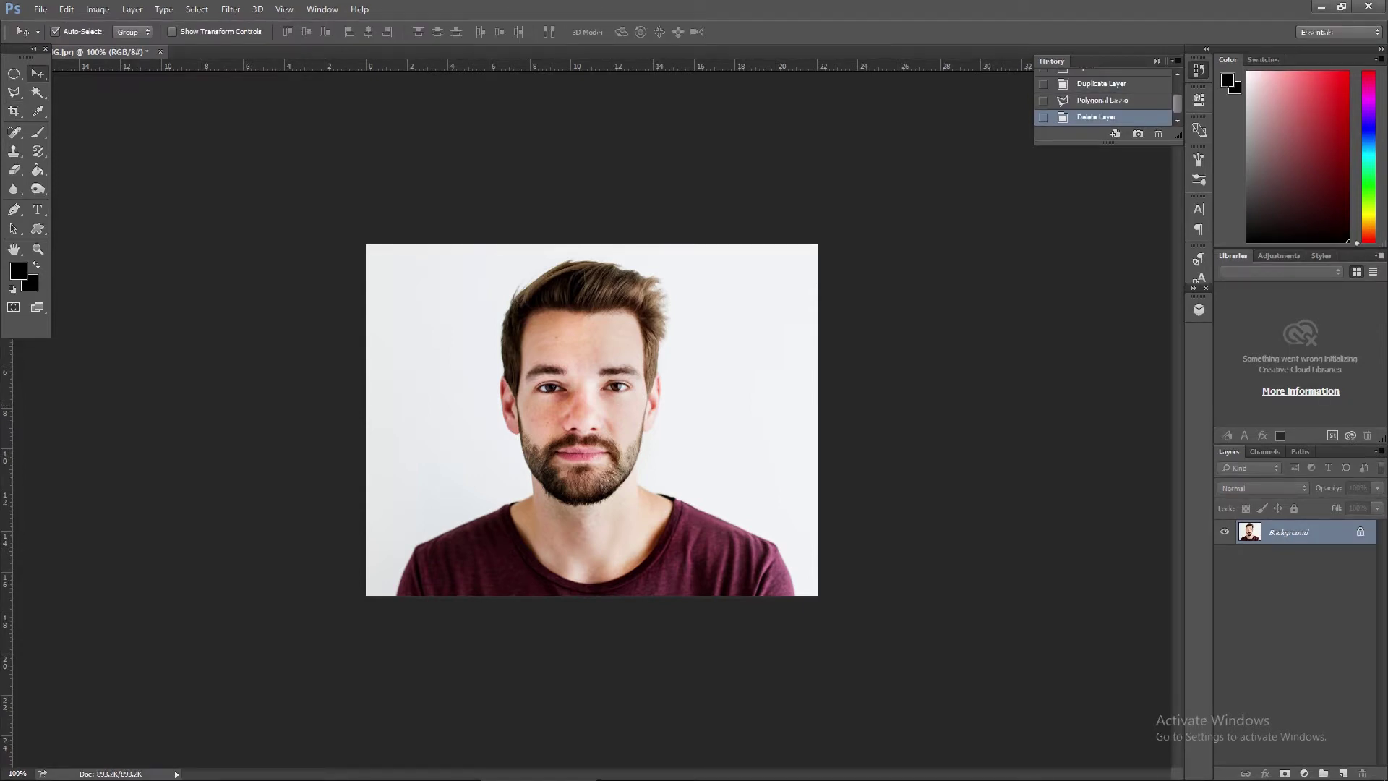
- Duplicate the Background layer as Background copy within POTRAIT IMG.jpg
{"action": "double_click", "coordinate": [1289, 532]}
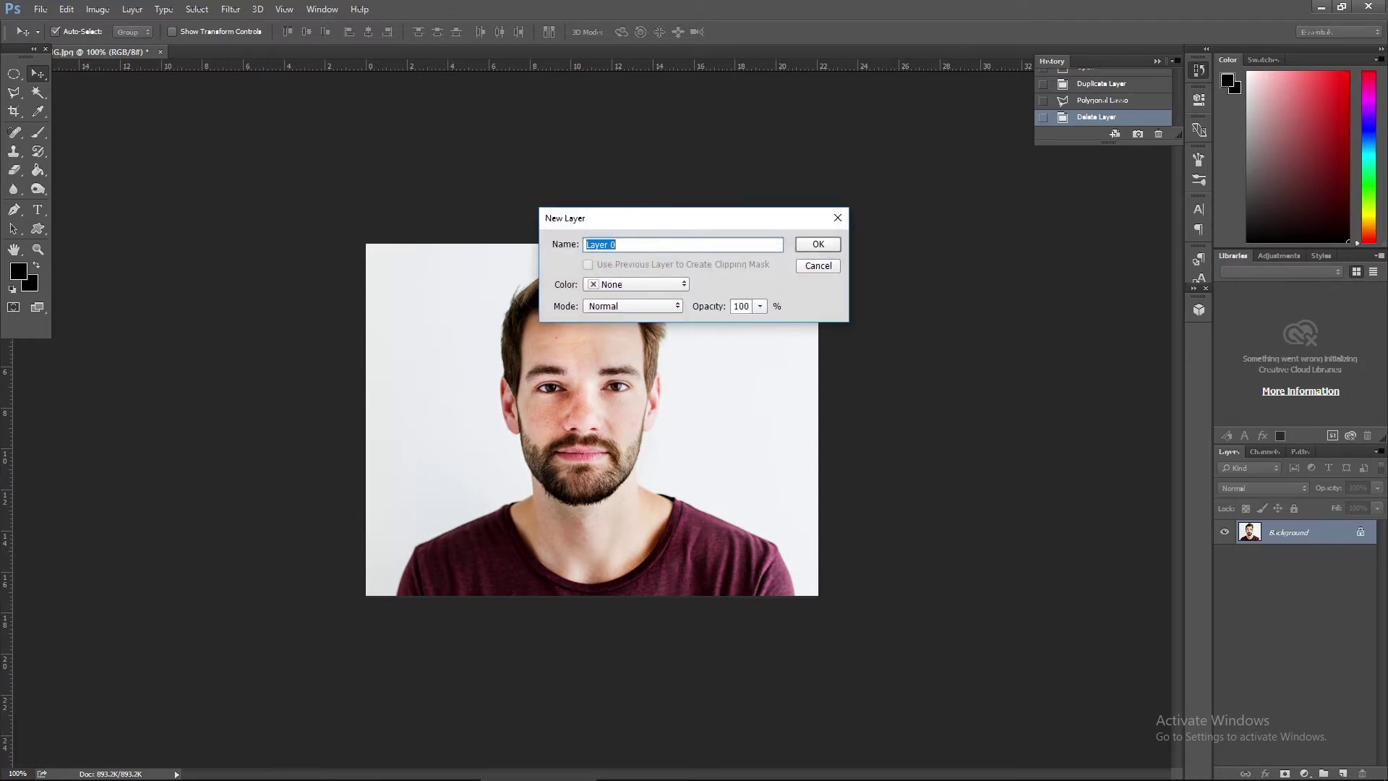
{"action": "key", "text": "Escape"}
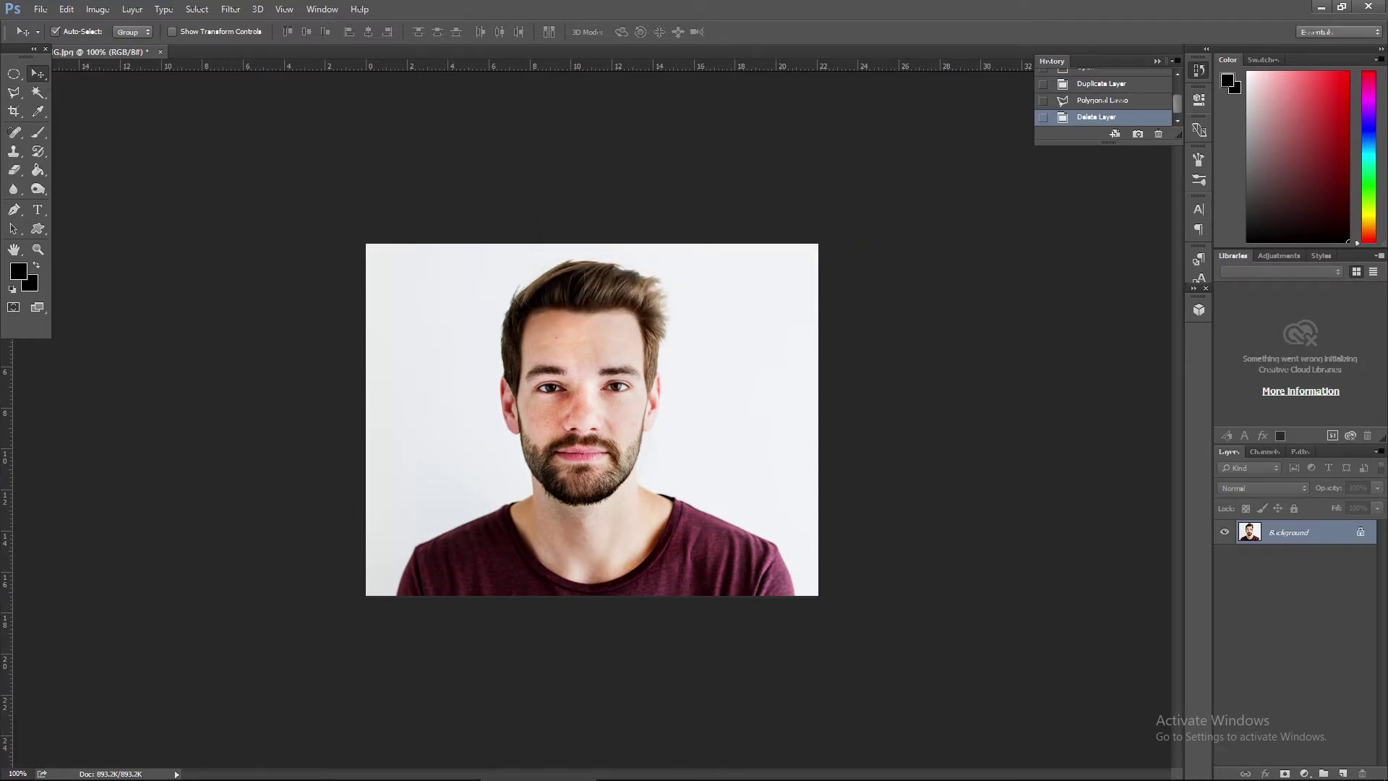
{"action": "right_click", "coordinate": [1289, 531]}
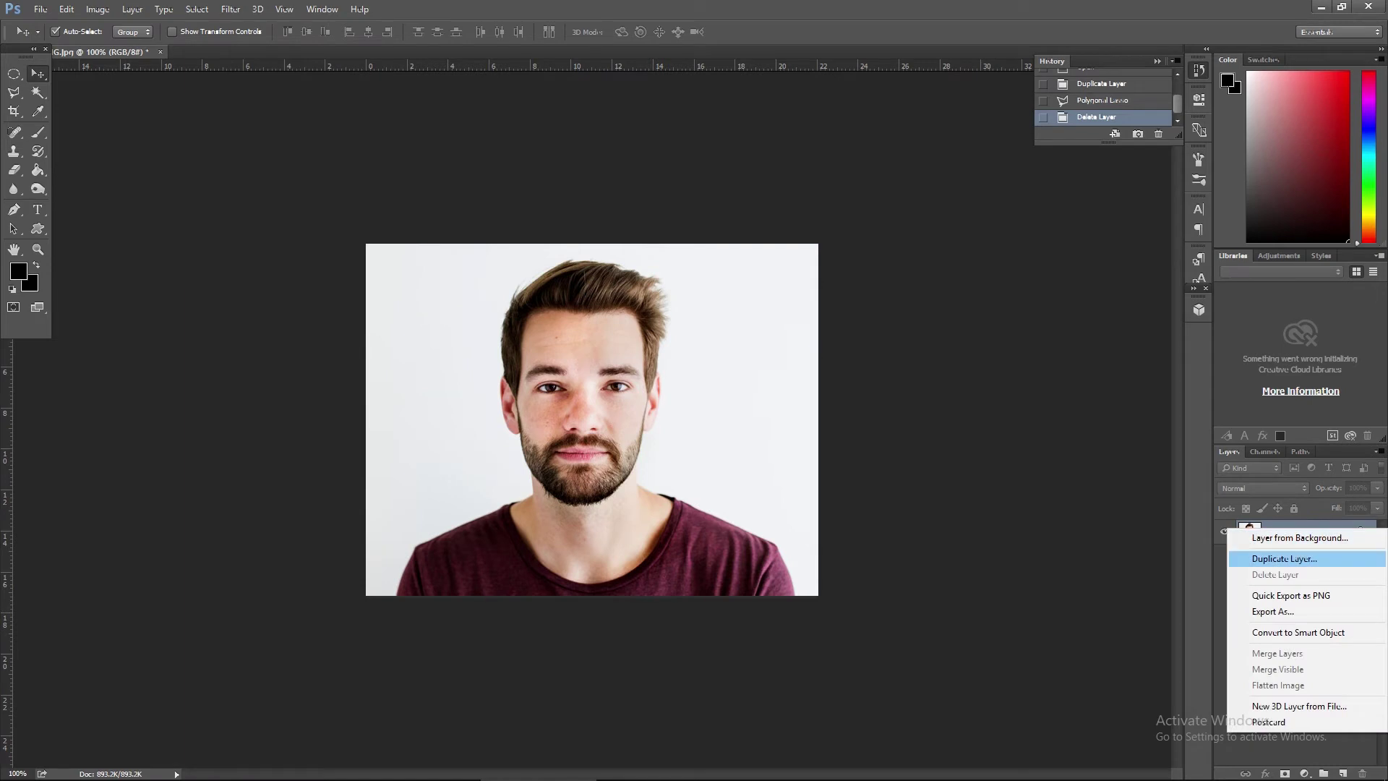
{"action": "left_click", "coordinate": [1284, 558]}
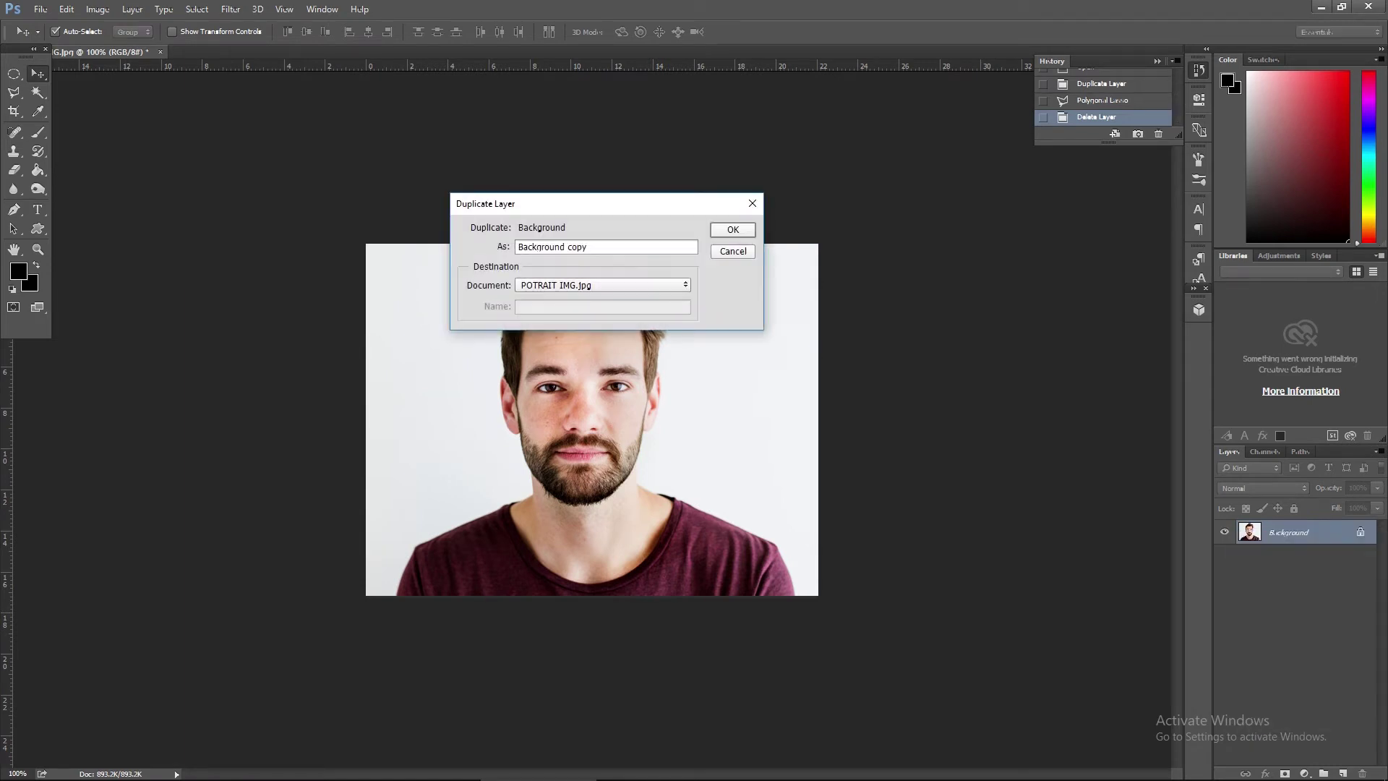
{"action": "key", "text": "Return"}
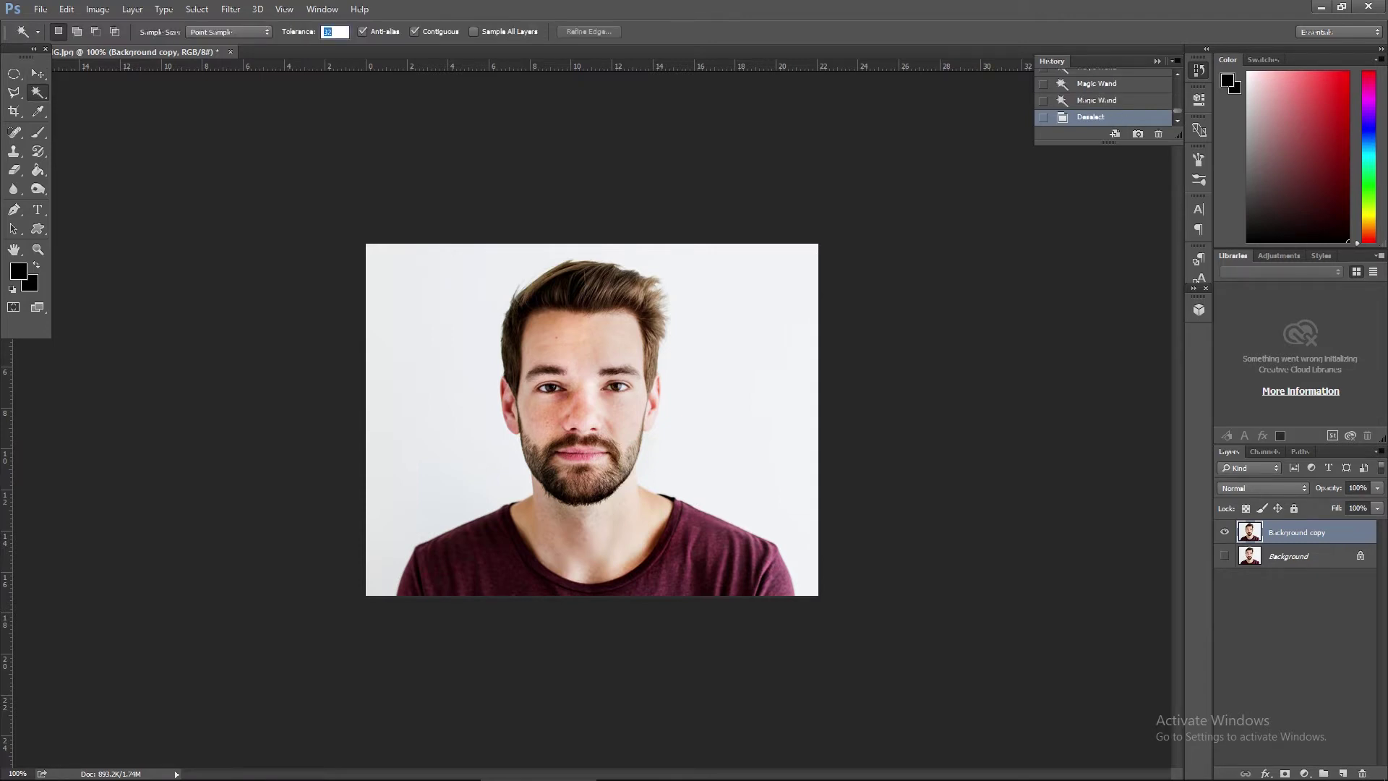
- Select the white backdrop on the copied layer with the Magic Wand at tolerance 20, delete it, and deselect
{"action": "type", "text": "20"}
{"action": "key", "text": "Return"}
{"action": "left_click", "coordinate": [372, 574]}
{"action": "left_click", "coordinate": [382, 584], "text": "shift"}
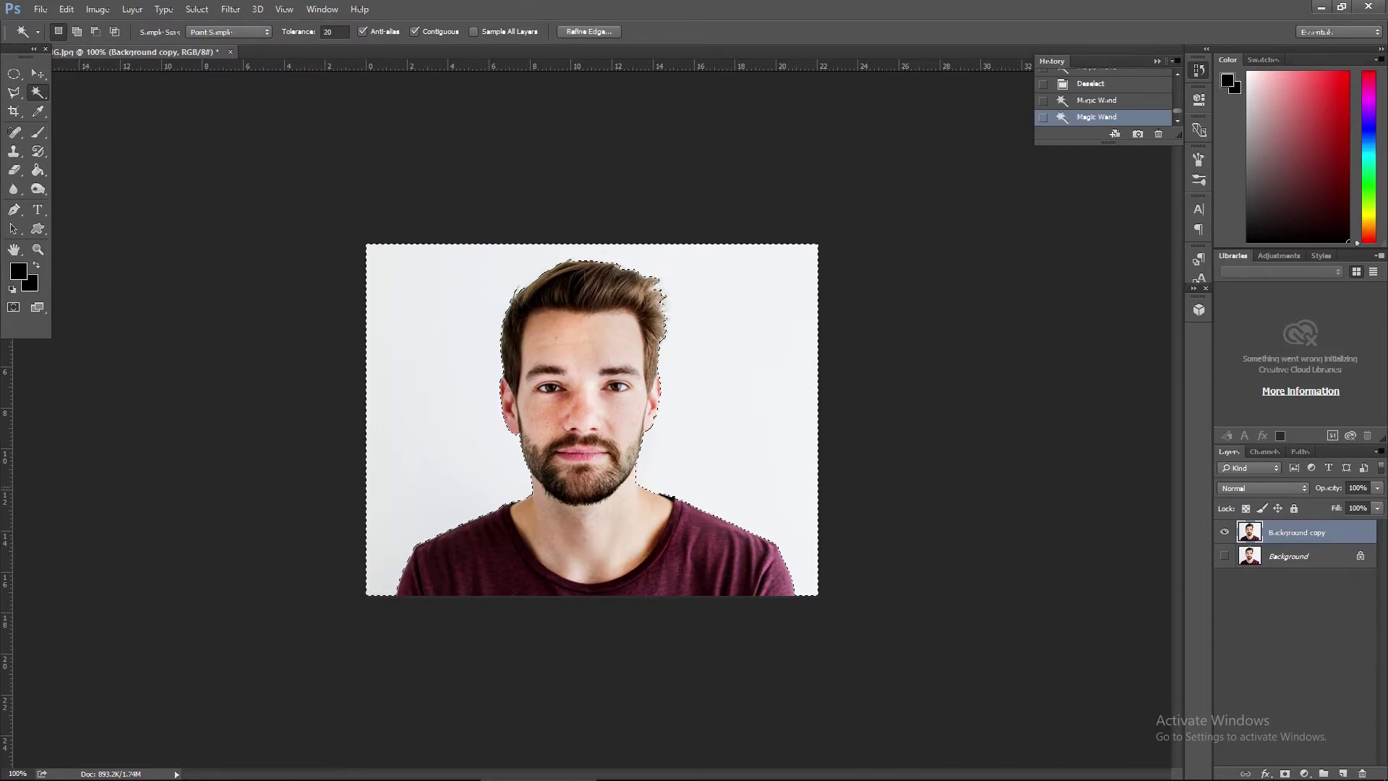
{"action": "key", "text": "Delete"}
{"action": "key", "text": "ctrl+d"}
{"action": "key", "text": "ctrl+shift+s"}
{"action": "key", "text": "Escape"}
{"action": "left_click", "coordinate": [1223, 556]}
{"action": "left_click", "coordinate": [1224, 556]}
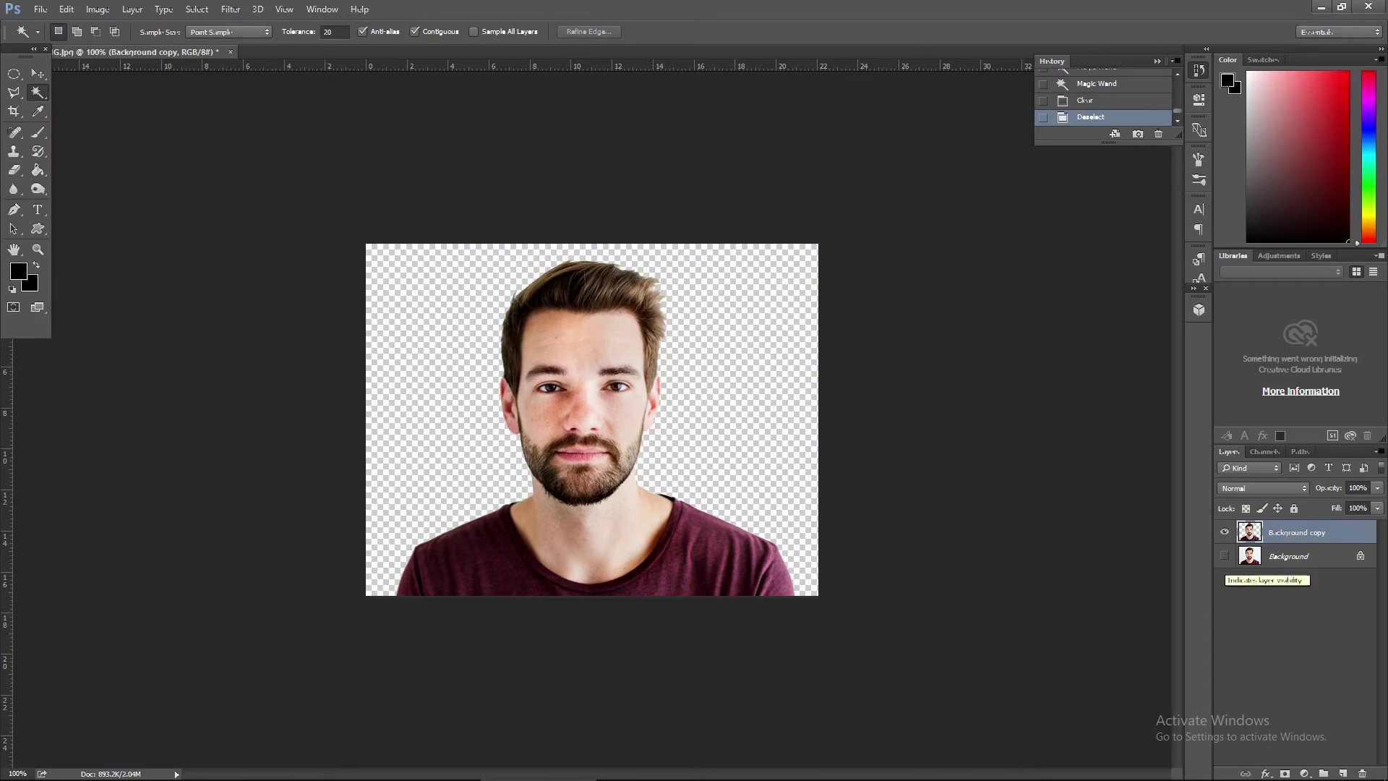
- Quick-export the cut-out portrait as a PNG named POTRAIT IMG PNG in the COMPOSING & EDITING folder
{"action": "key", "text": "v"}
{"action": "left_click", "coordinate": [39, 8]}
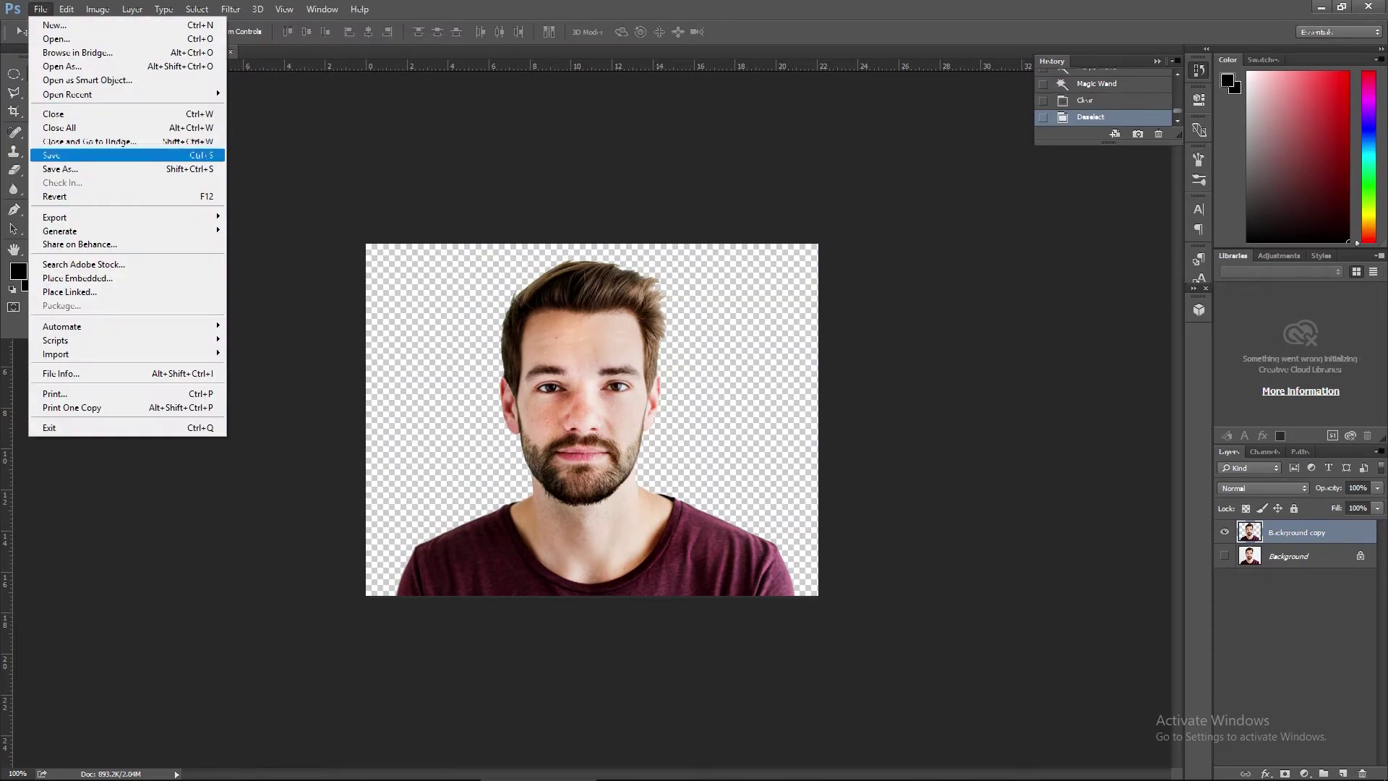
{"action": "mouse_move", "coordinate": [126, 217]}
{"action": "left_click", "coordinate": [276, 217]}
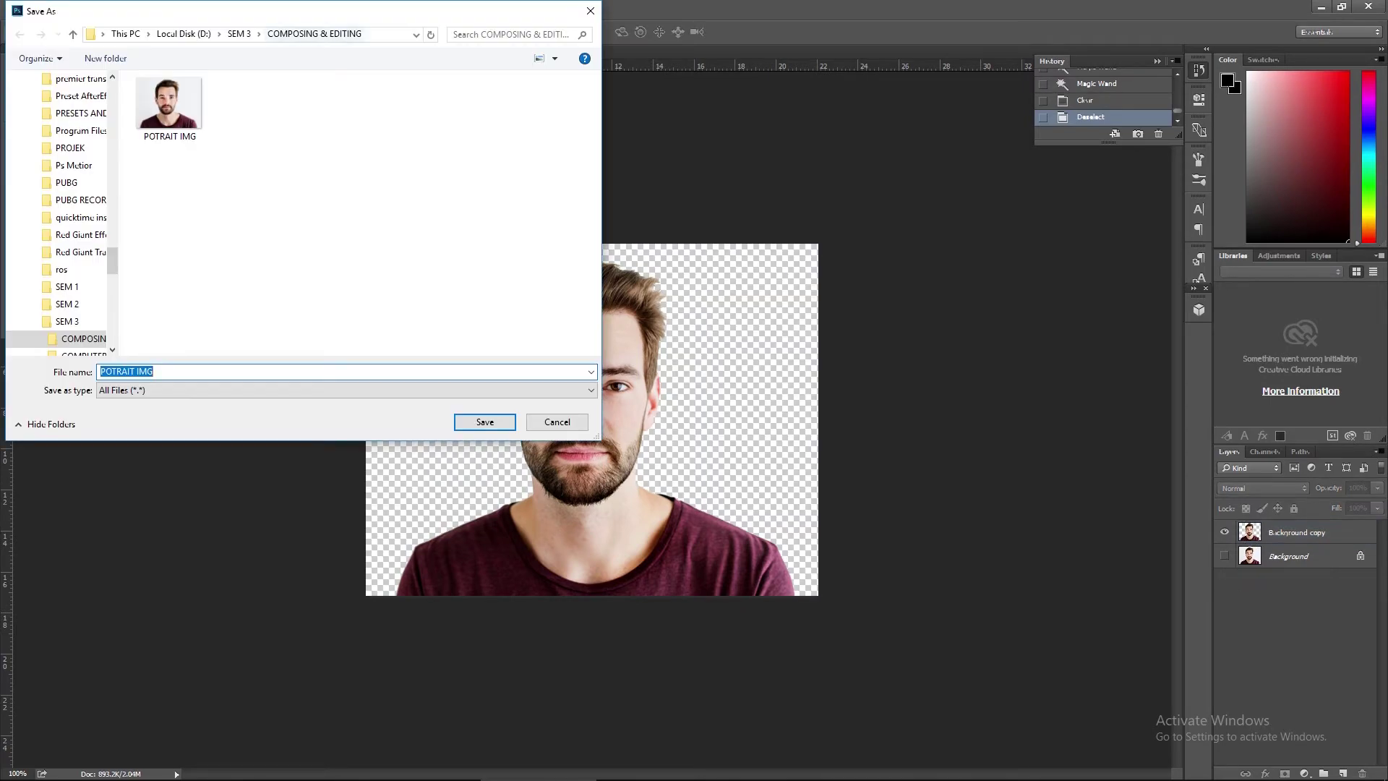
{"action": "key", "text": "Right"}
{"action": "type", "text": "PNG"}
{"action": "key", "text": "Return"}
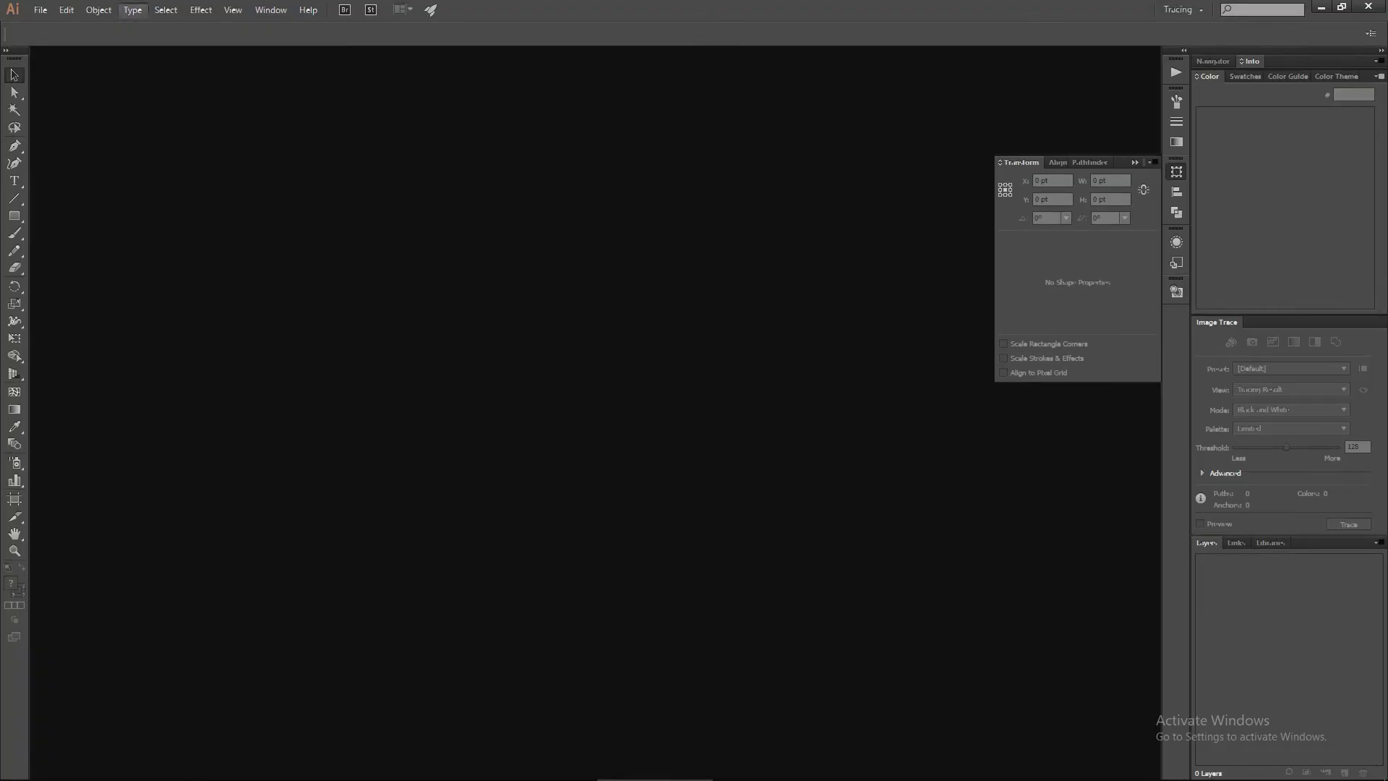
- Switch to Illustrator and open the exported POTRAIT IMG PNG.png file
{"action": "left_click", "coordinate": [41, 9]}
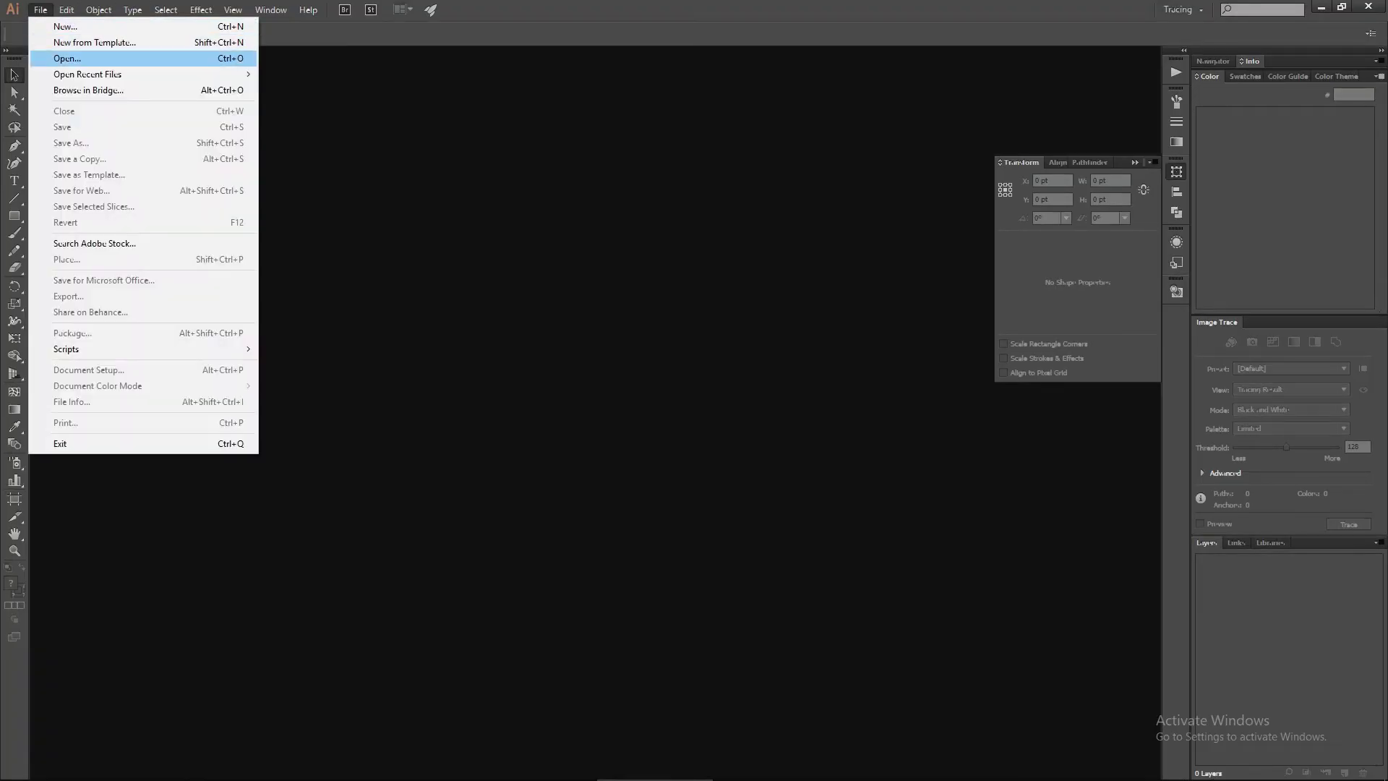
{"action": "left_click", "coordinate": [58, 59]}
{"action": "double_click", "coordinate": [318, 116]}
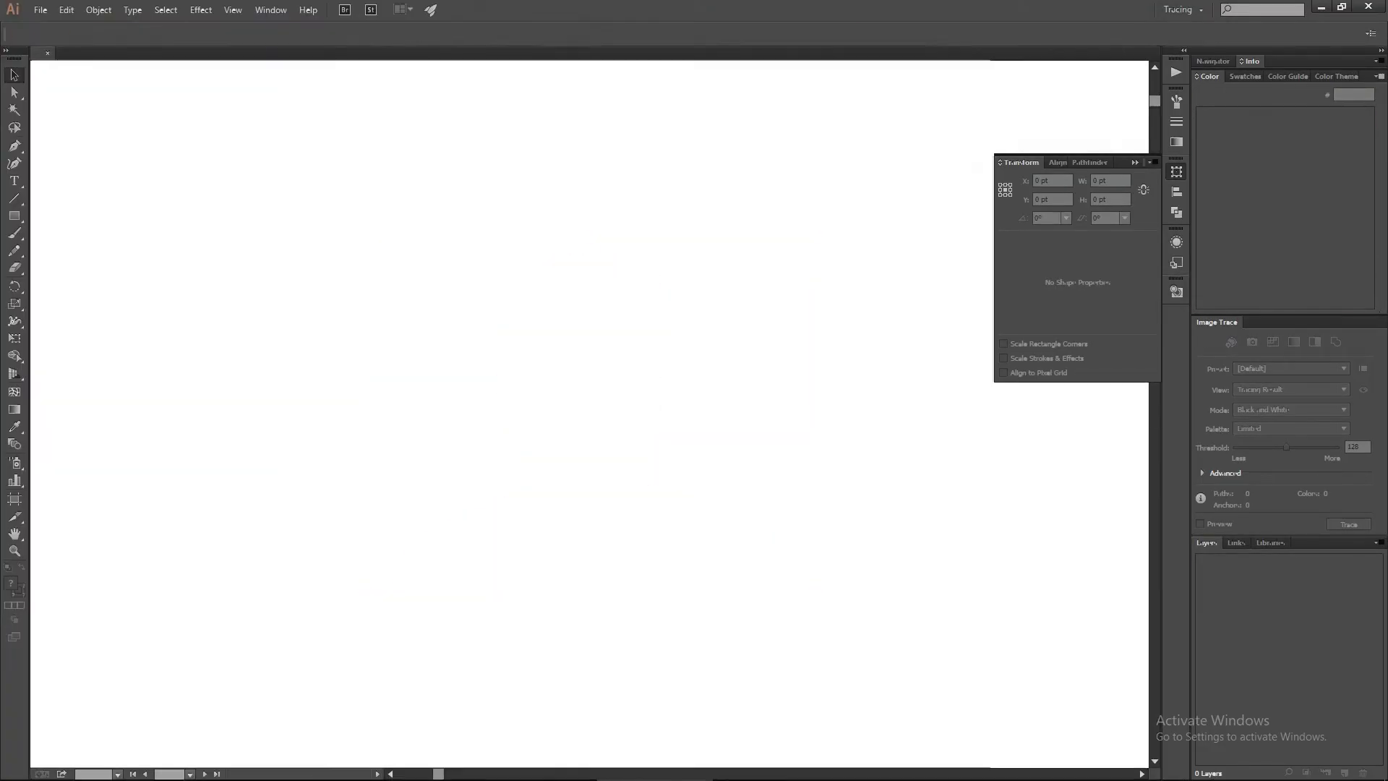
- Move the portrait image slightly up on the artboard and exit isolation mode
{"action": "left_click_drag", "start_coordinate": [535, 329], "coordinate": [524, 300]}
{"action": "double_click", "coordinate": [582, 298]}
{"action": "left_click", "coordinate": [39, 70]}
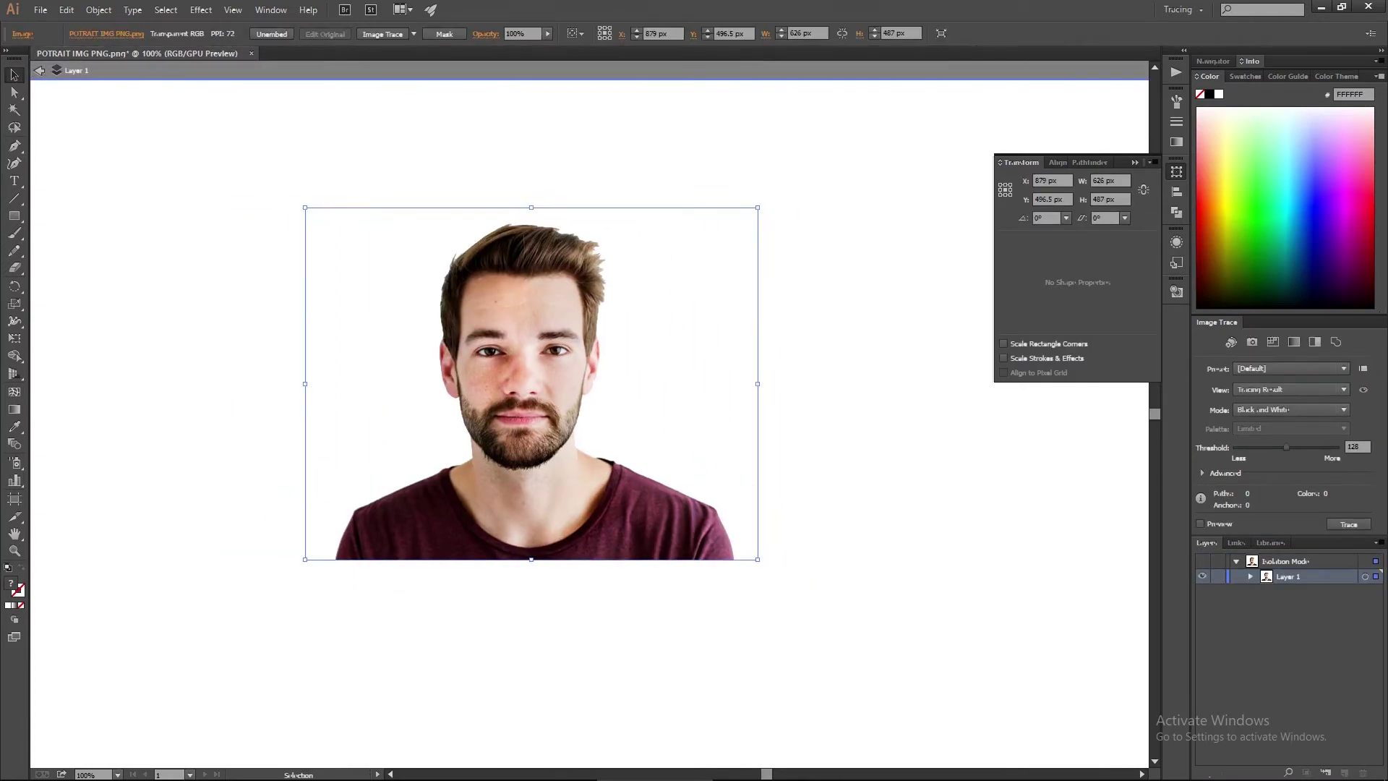
{"action": "key", "text": "Escape"}
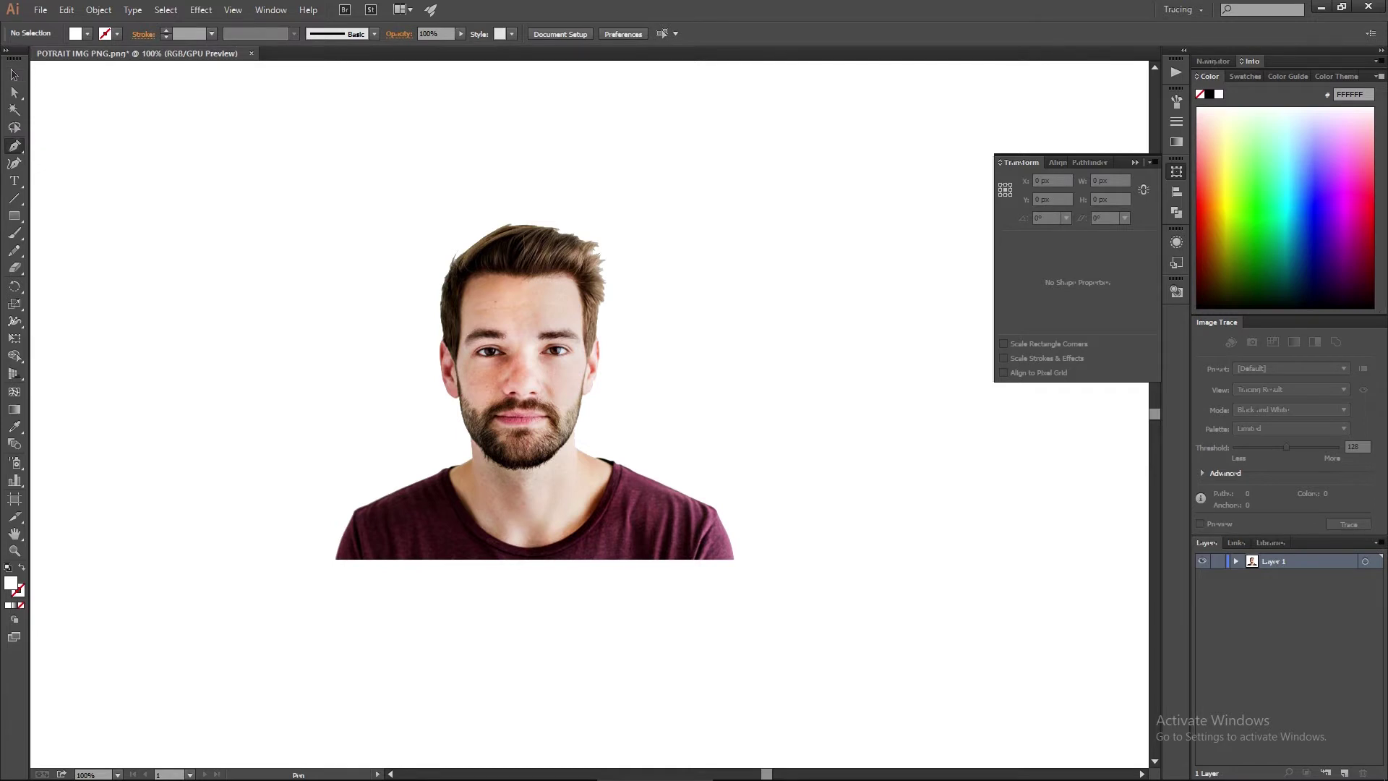
- Try drawing a rough freehand path over the portrait's face with the Pen tool, and delete it
{"action": "key", "text": "ctrl+plus"}
{"action": "left_click", "coordinate": [396, 264]}
{"action": "left_click", "coordinate": [393, 302]}
{"action": "left_click", "coordinate": [387, 318]}
{"action": "left_click", "coordinate": [420, 313]}
{"action": "left_click", "coordinate": [454, 251]}
{"action": "left_click", "coordinate": [434, 206]}
{"action": "left_click", "coordinate": [449, 250]}
{"action": "left_click_drag", "start_coordinate": [525, 211], "coordinate": [339, 246]}
{"action": "left_click", "coordinate": [505, 256]}
{"action": "left_click_drag", "start_coordinate": [705, 414], "coordinate": [332, 375]}
{"action": "left_click", "coordinate": [229, 214]}
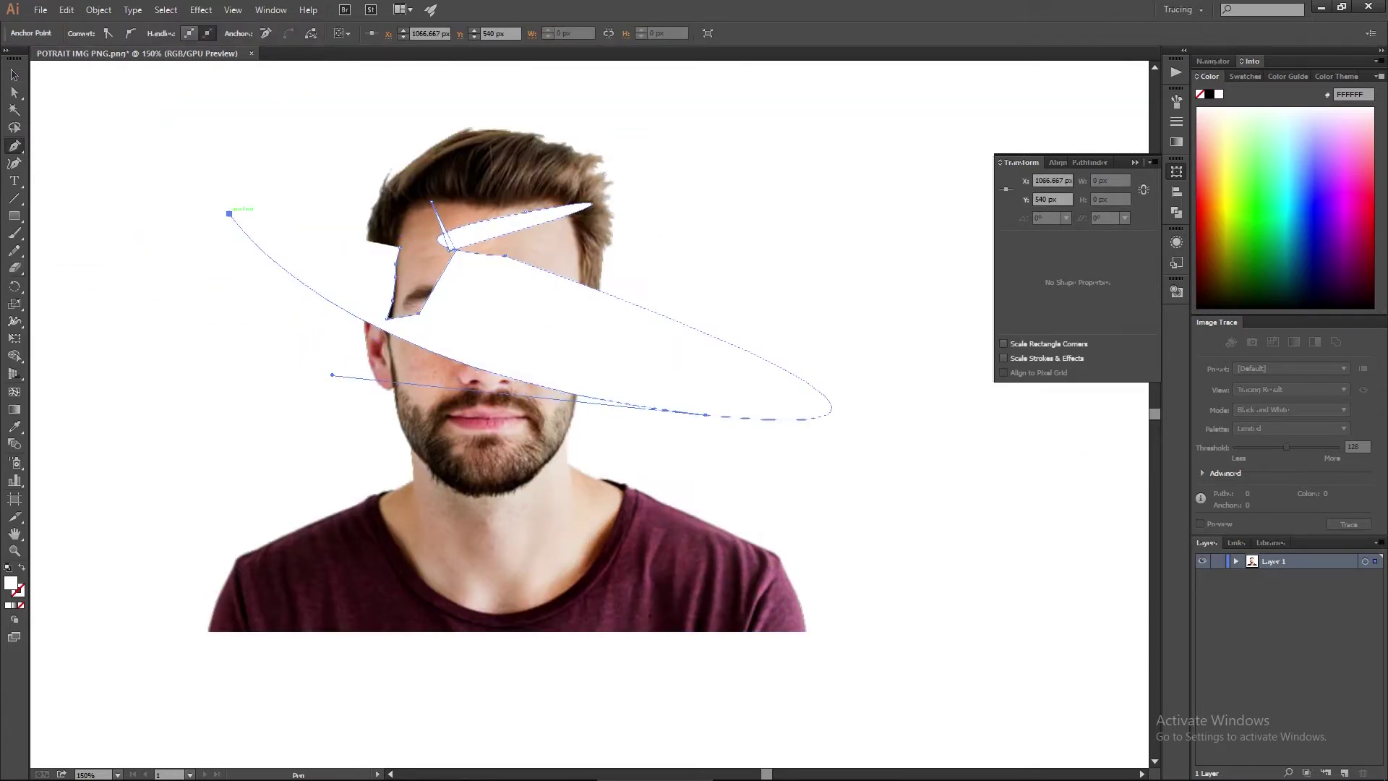
{"action": "left_click", "coordinate": [253, 148]}
{"action": "key", "text": "Delete"}
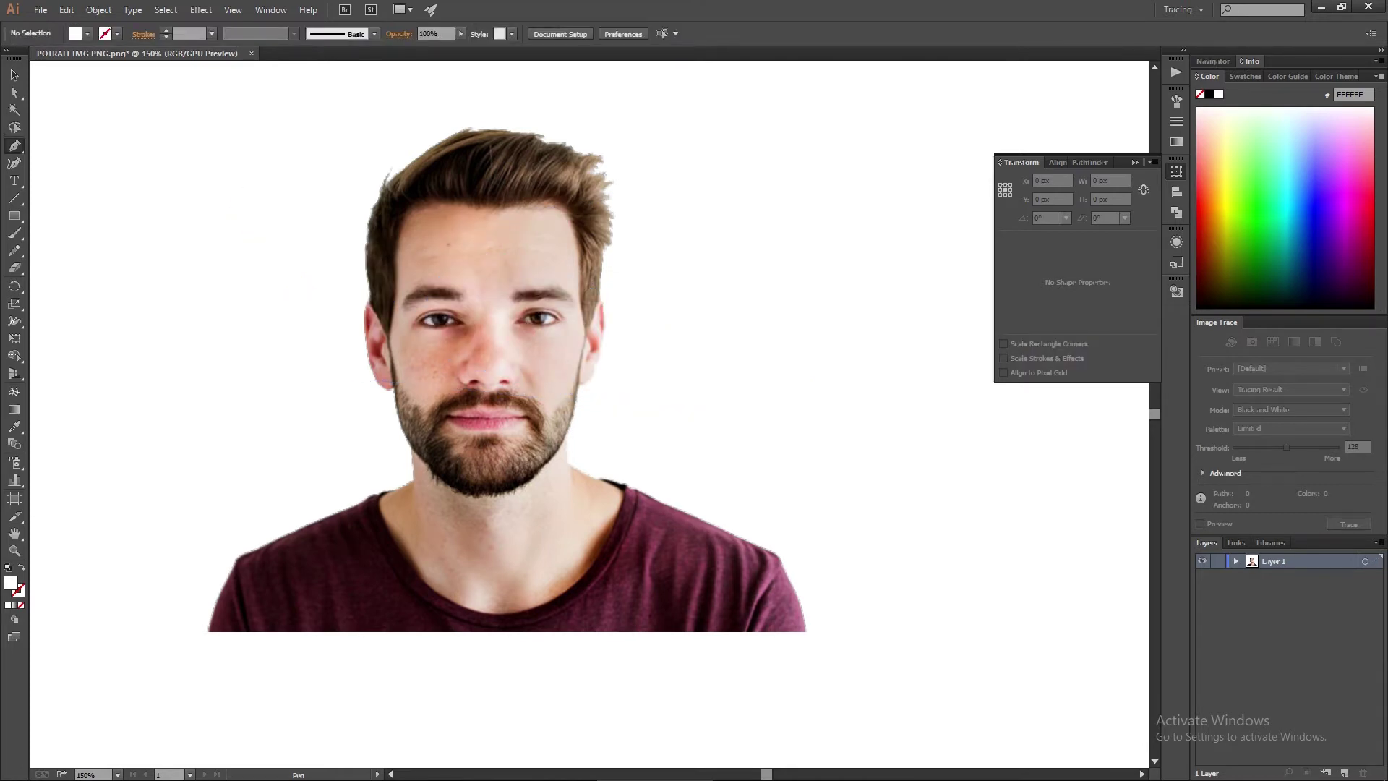
{"action": "key", "text": "ctrl+minus"}
{"action": "key", "text": "v"}
- Switch the workspace to Essentials and back to Tracing
{"action": "left_click", "coordinate": [270, 9]}
{"action": "left_click", "coordinate": [270, 9]}
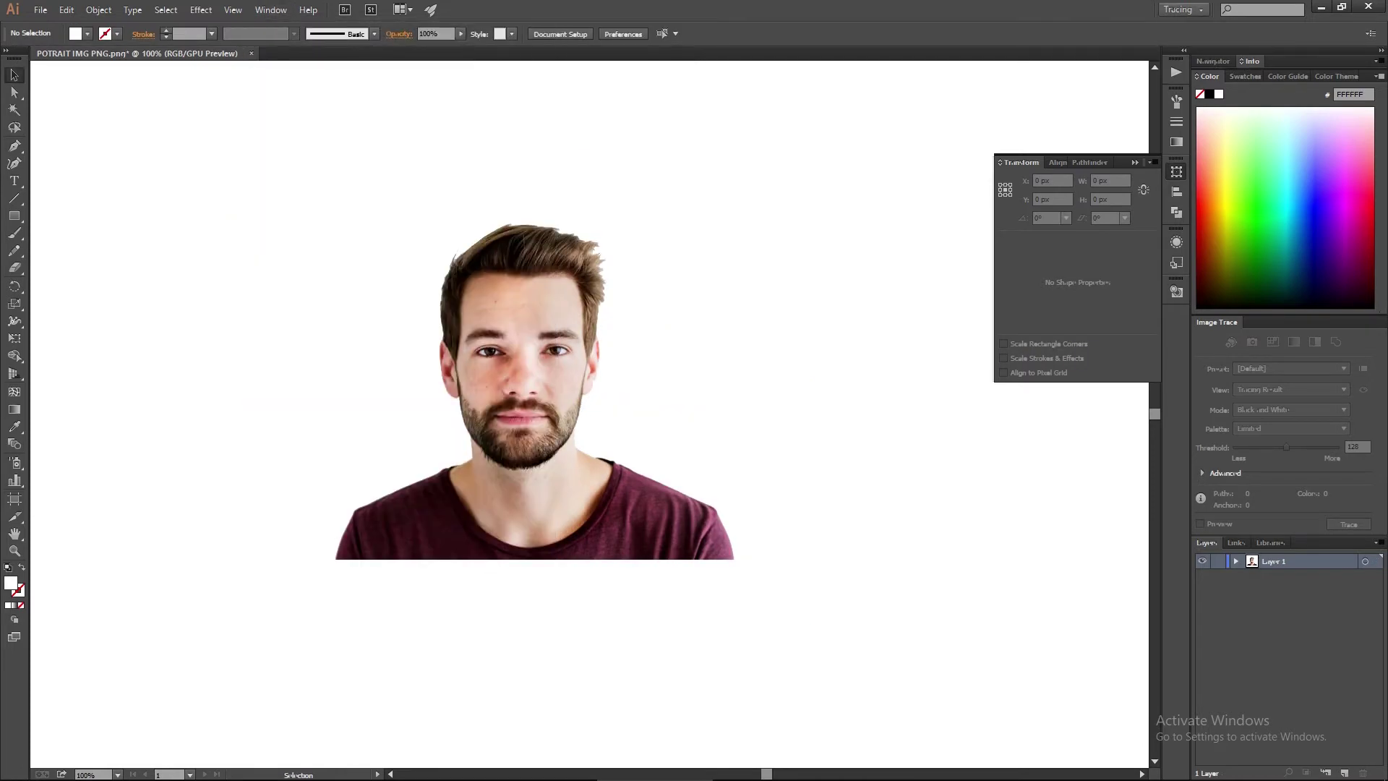
{"action": "left_click", "coordinate": [1183, 9]}
{"action": "left_click", "coordinate": [1201, 43]}
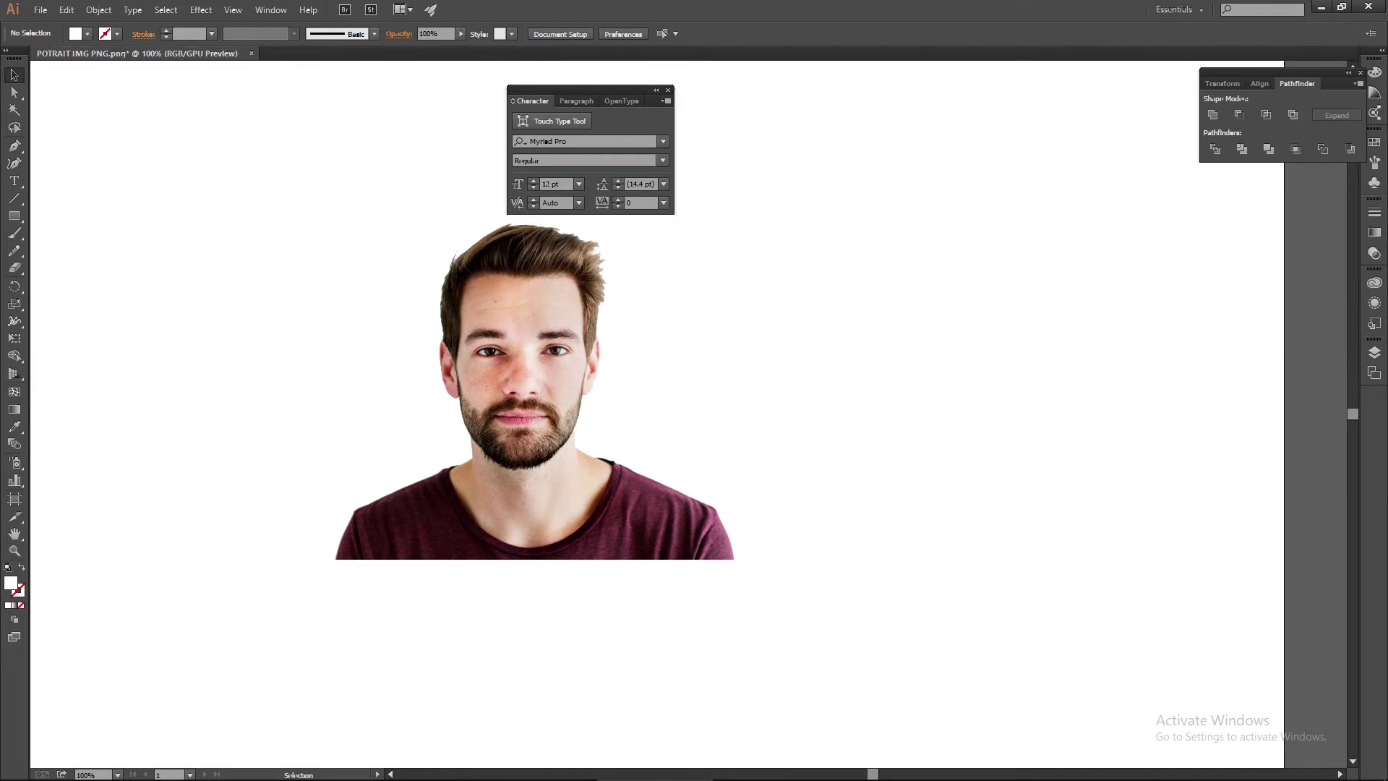
{"action": "left_click", "coordinate": [1178, 9]}
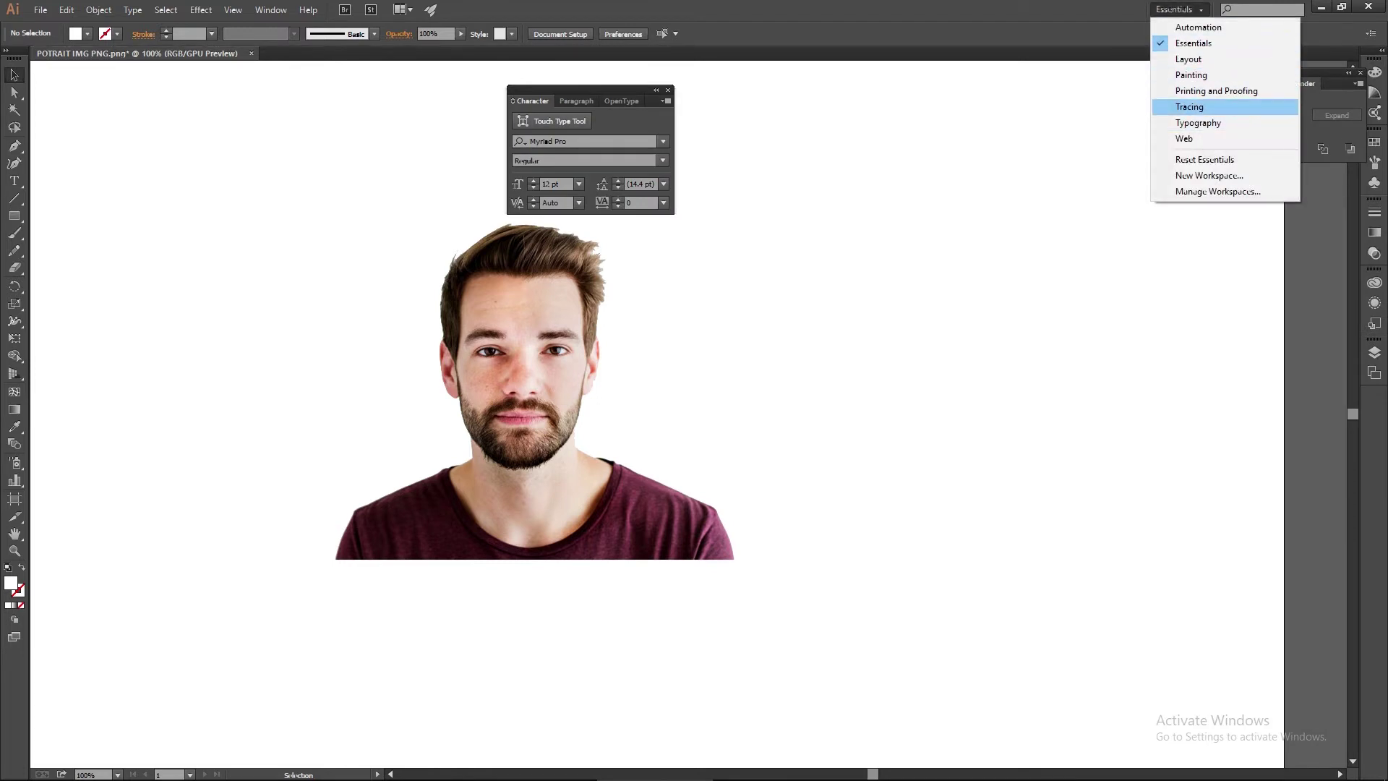
{"action": "left_click", "coordinate": [1193, 106]}
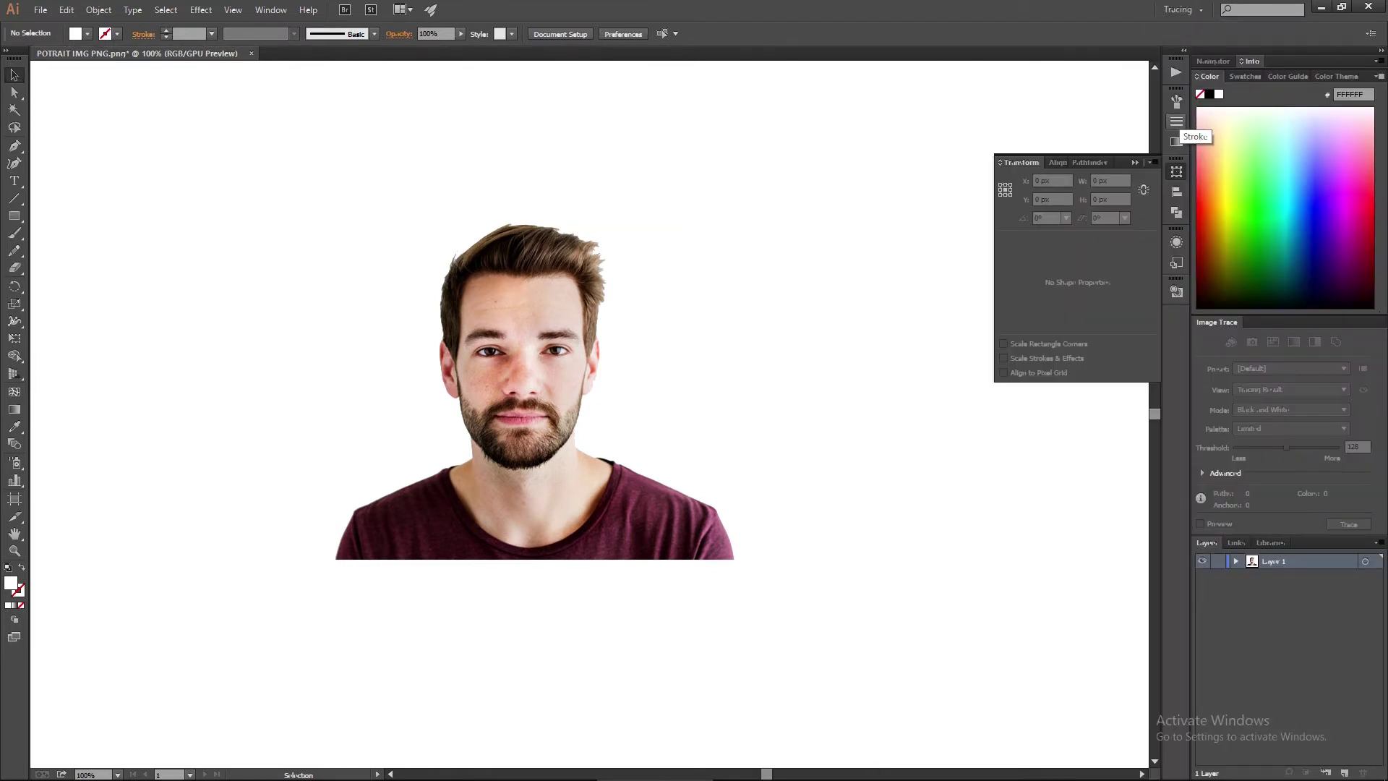
{"action": "left_click", "coordinate": [1178, 9]}
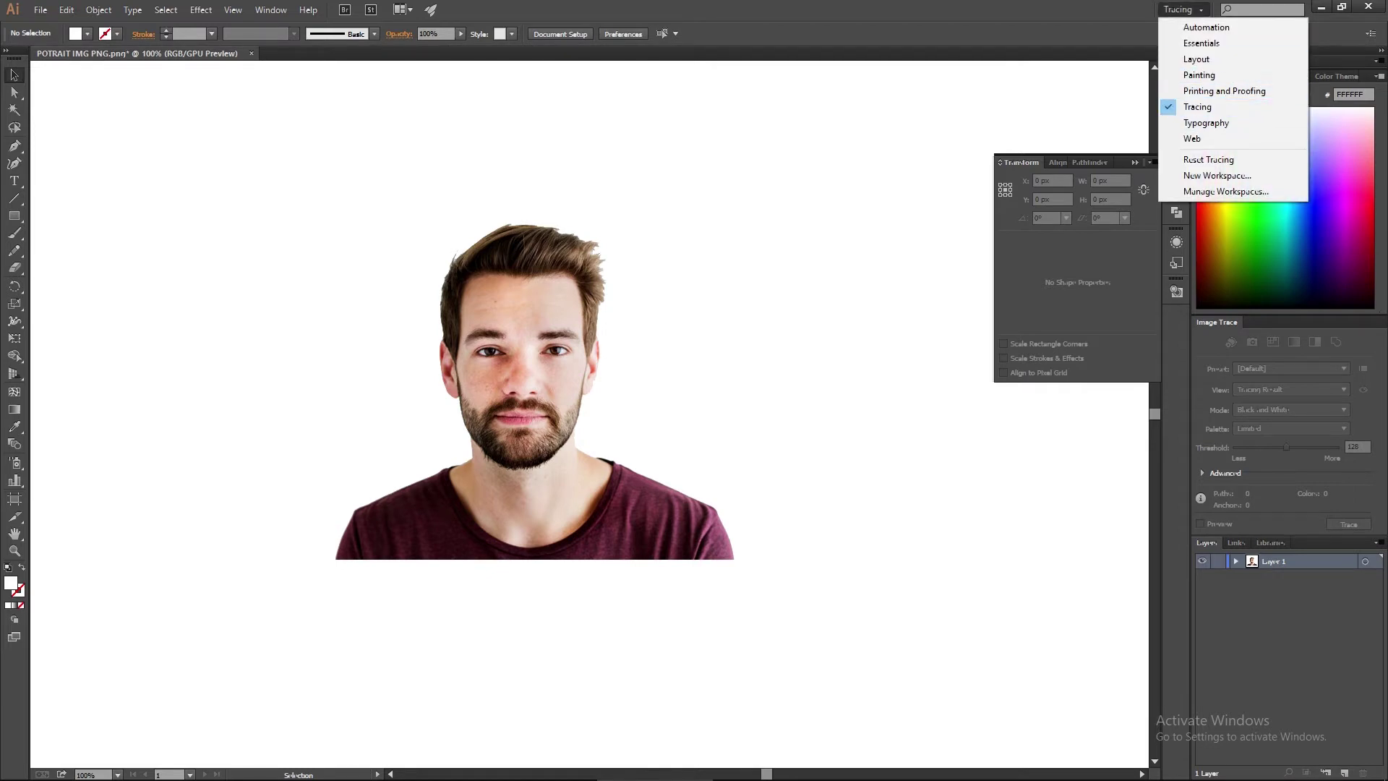
{"action": "left_click", "coordinate": [1182, 9]}
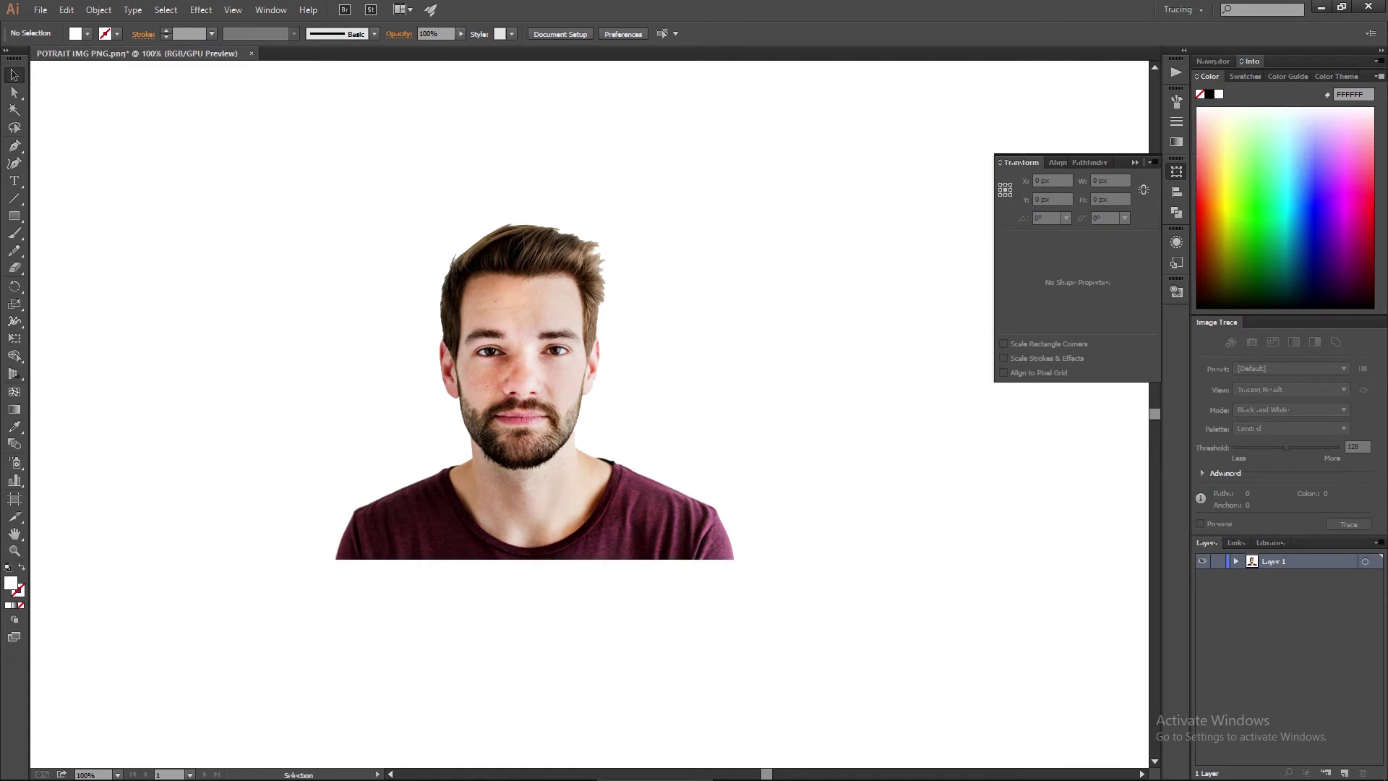
- Select the portrait image and trace it with the Black and White Logo preset
{"action": "double_click", "coordinate": [531, 383]}
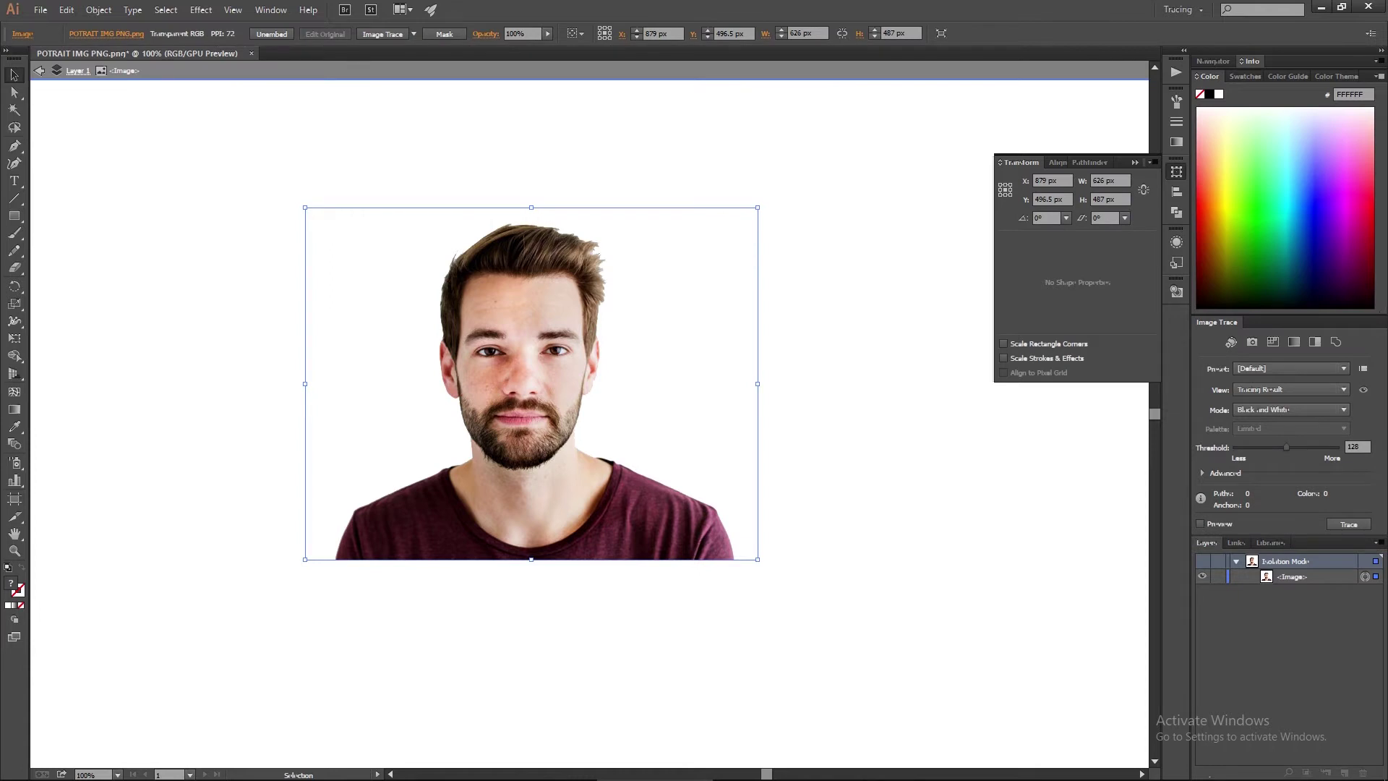
{"action": "left_click", "coordinate": [39, 70]}
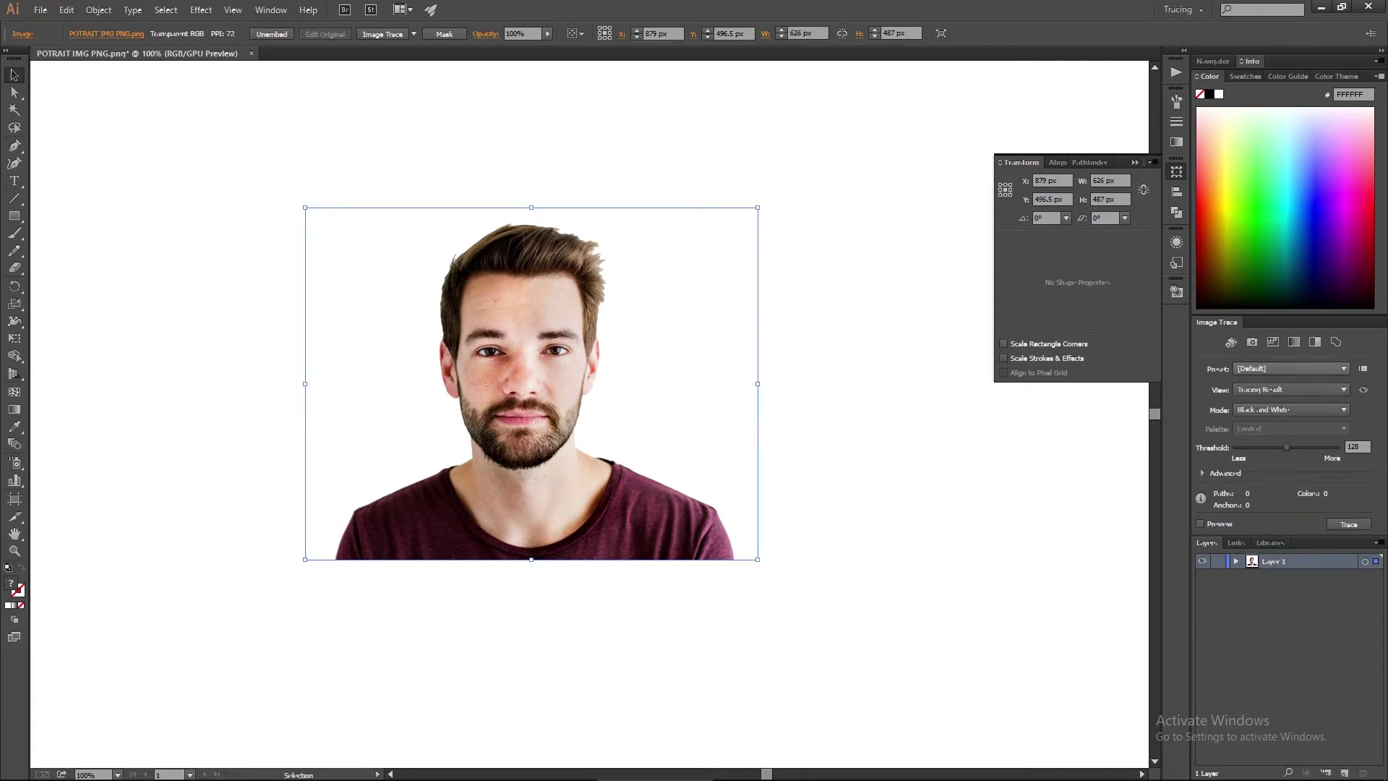
{"action": "left_click", "coordinate": [1291, 368]}
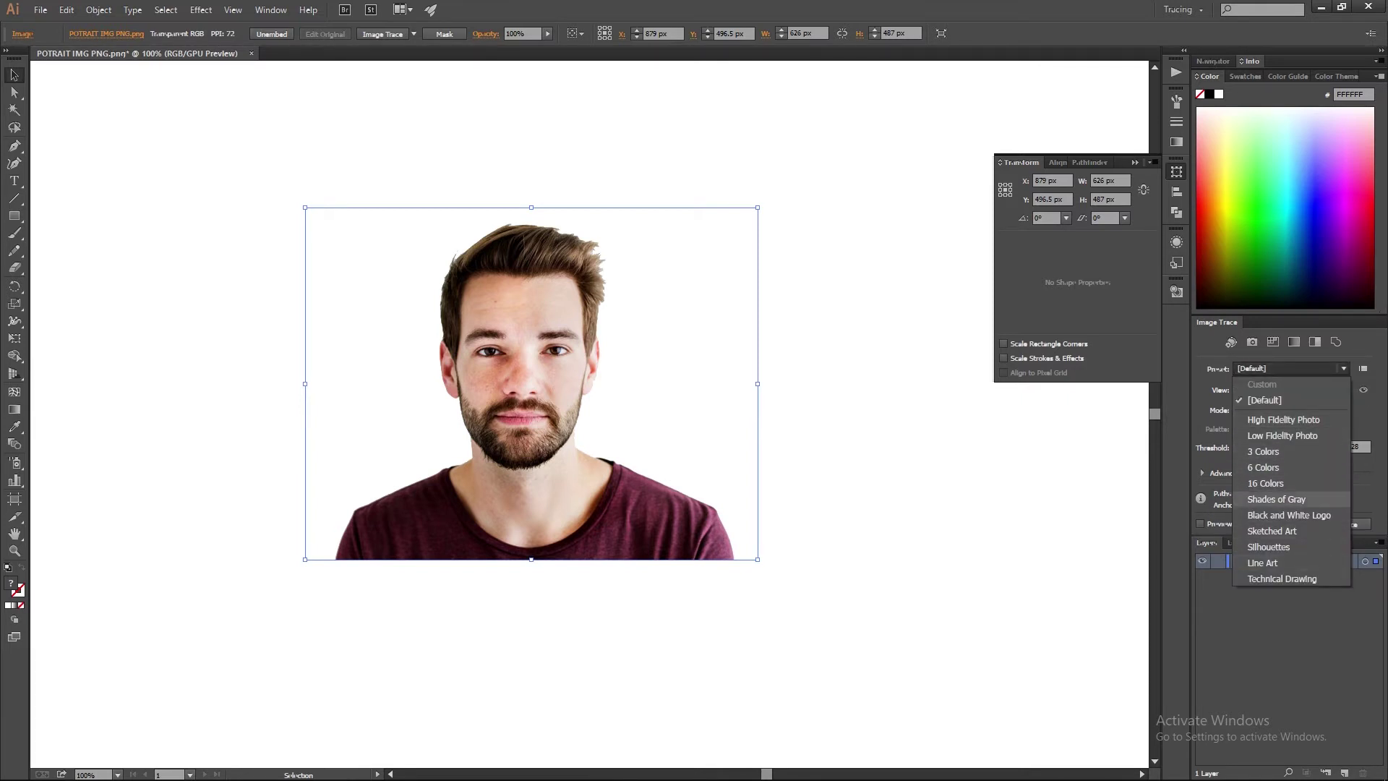
{"action": "left_click", "coordinate": [1289, 515]}
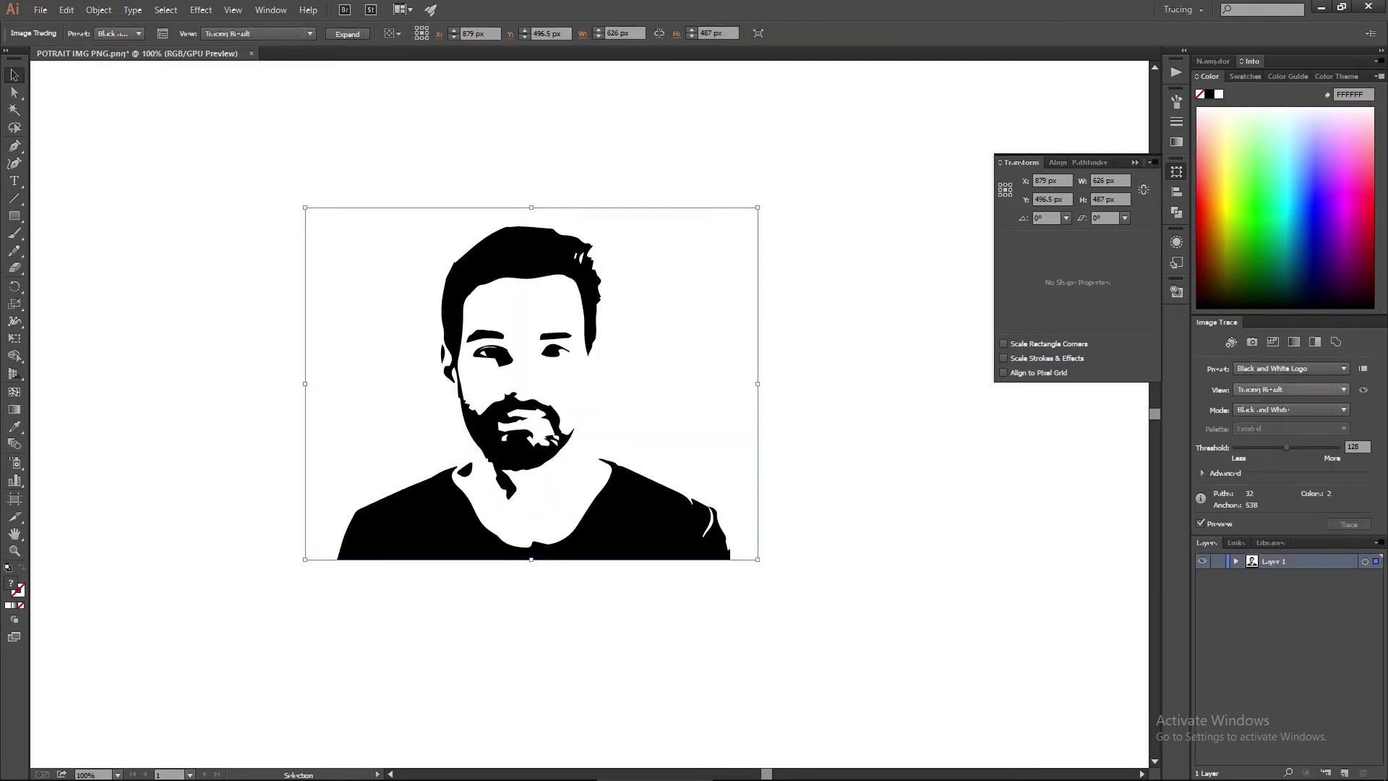
- View the tracing as Tracing Result with Outlines, and return the view to Tracing Result
{"action": "left_click", "coordinate": [1289, 389]}
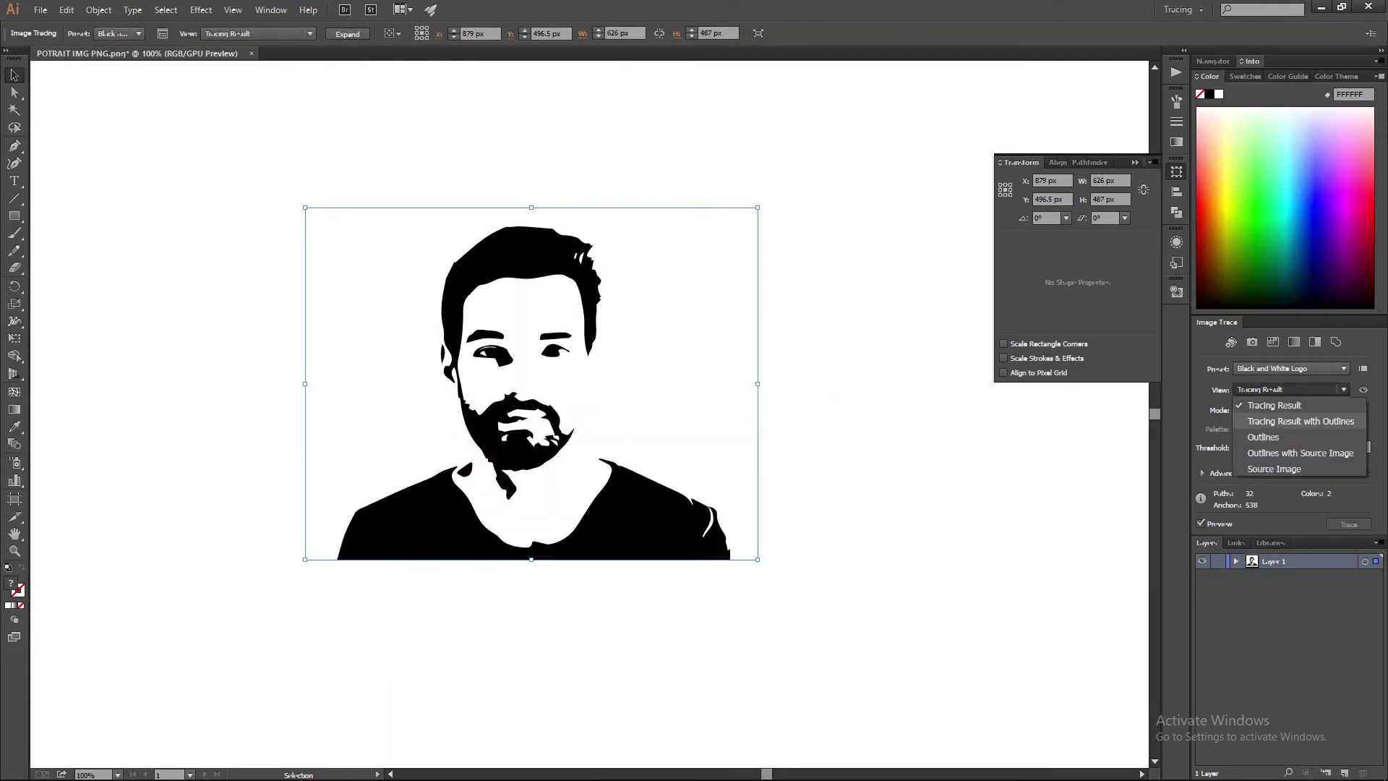
{"action": "left_click", "coordinate": [1300, 421]}
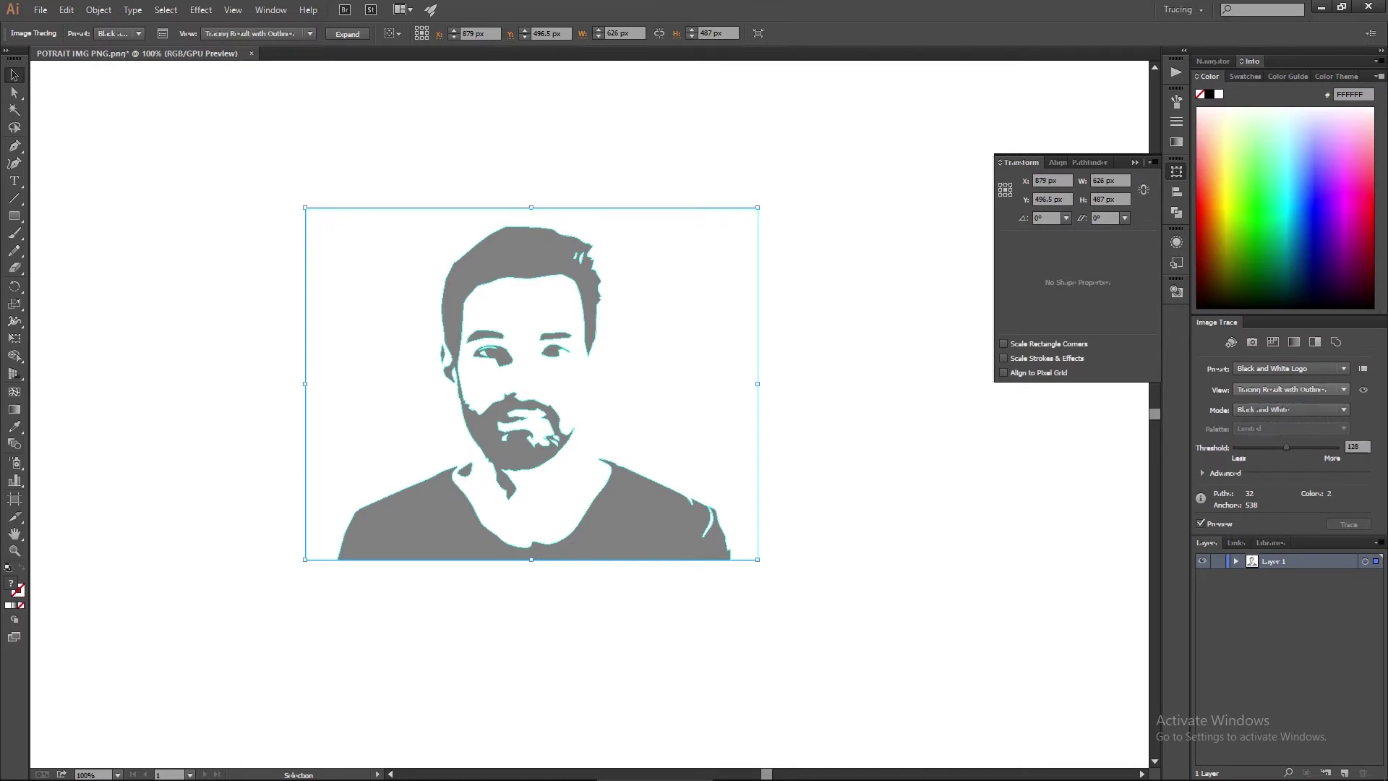
{"action": "left_click", "coordinate": [1290, 389]}
{"action": "left_click", "coordinate": [1290, 405]}
- Try the Grayscale tracing mode on the portrait, and switch it to Color with the Full Tone palette
{"action": "left_click", "coordinate": [1291, 409]}
{"action": "left_click", "coordinate": [1290, 439]}
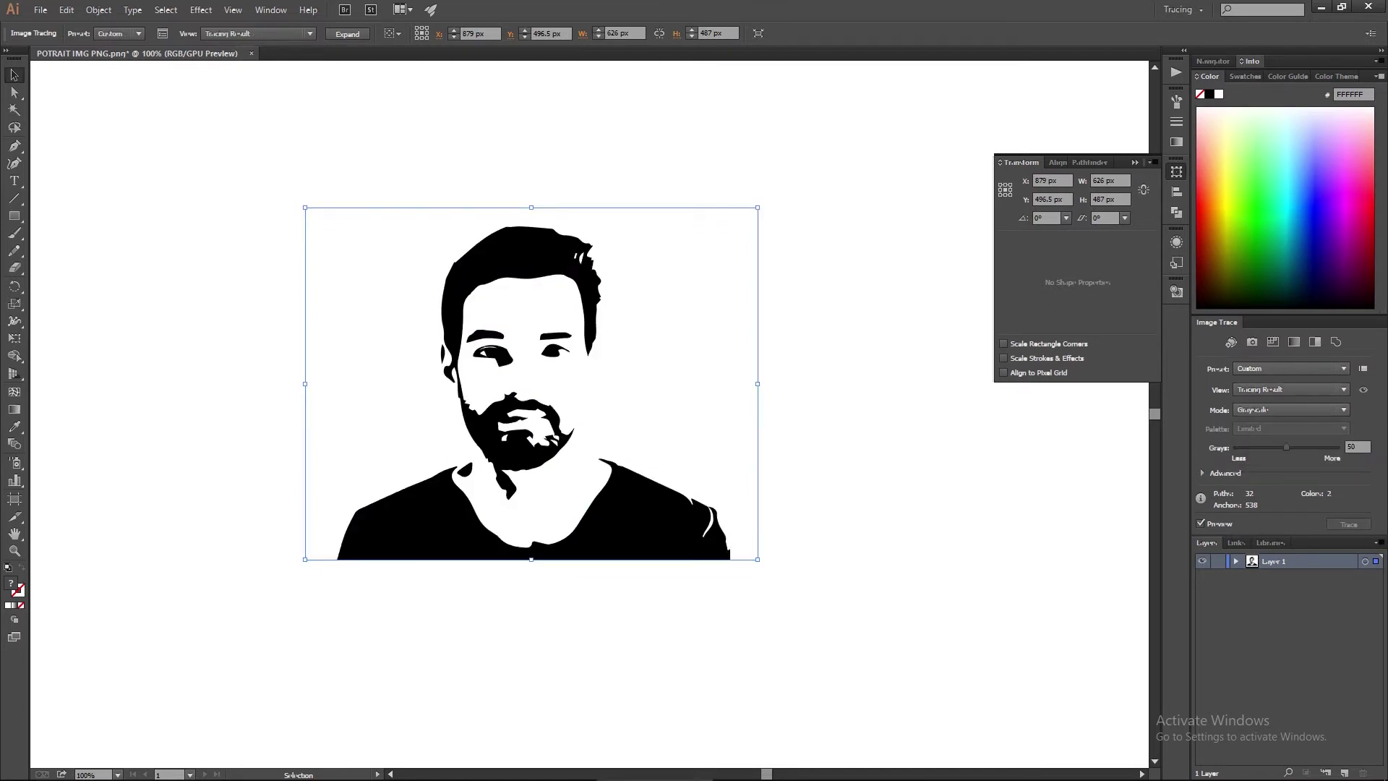
{"action": "left_click", "coordinate": [1289, 409]}
{"action": "left_click", "coordinate": [1289, 427]}
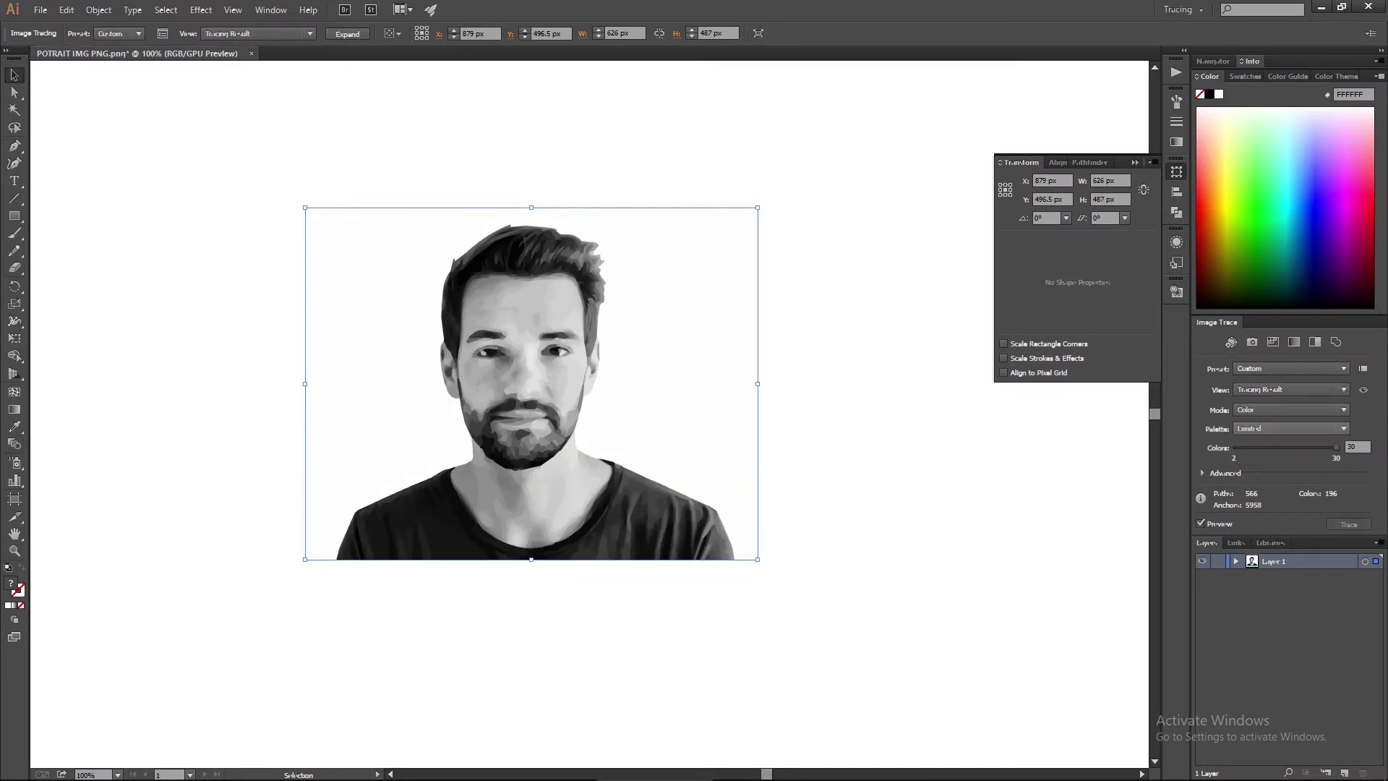
{"action": "left_click", "coordinate": [1289, 428]}
{"action": "left_click", "coordinate": [1264, 476]}
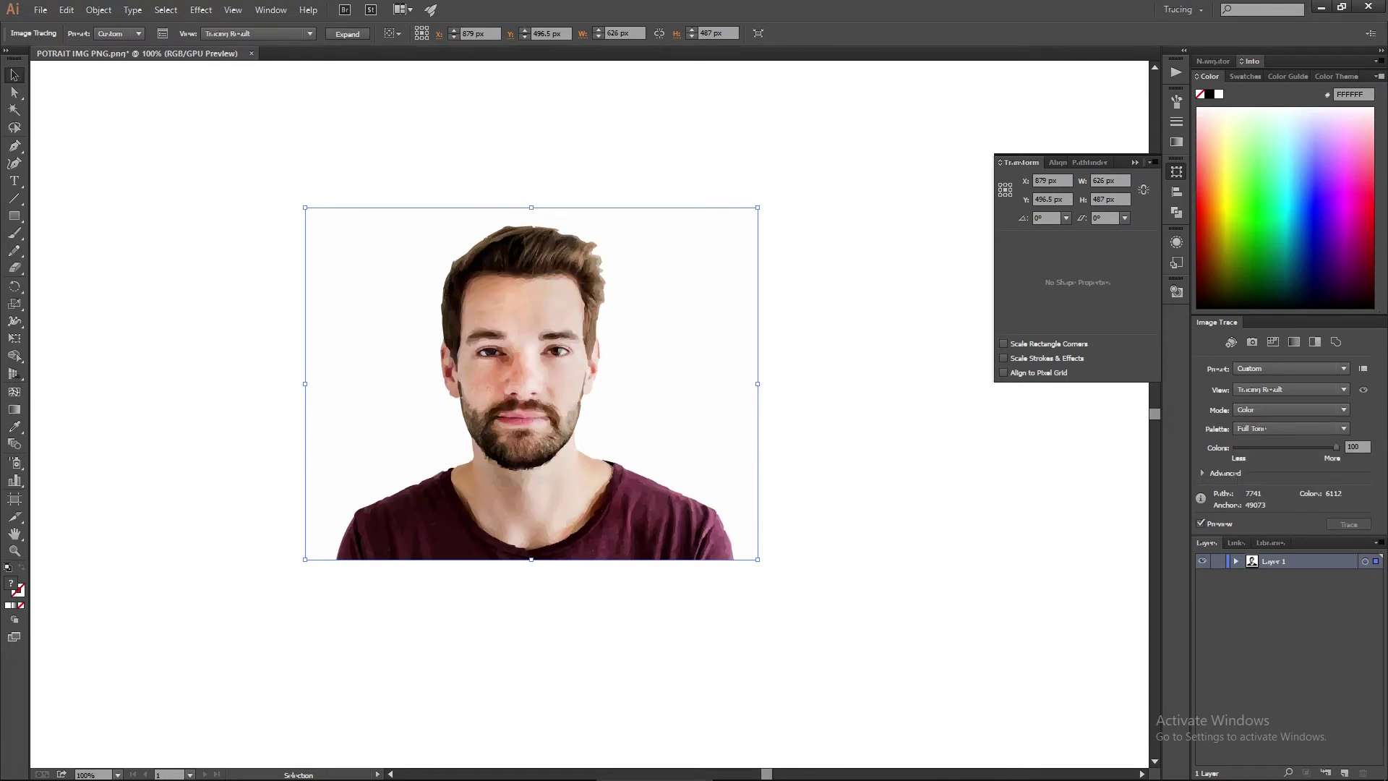
- Try the High Fidelity Photo preset on the portrait tracing, followed by the 16 Colors preset
{"action": "left_click", "coordinate": [1289, 368]}
{"action": "left_click", "coordinate": [1283, 420]}
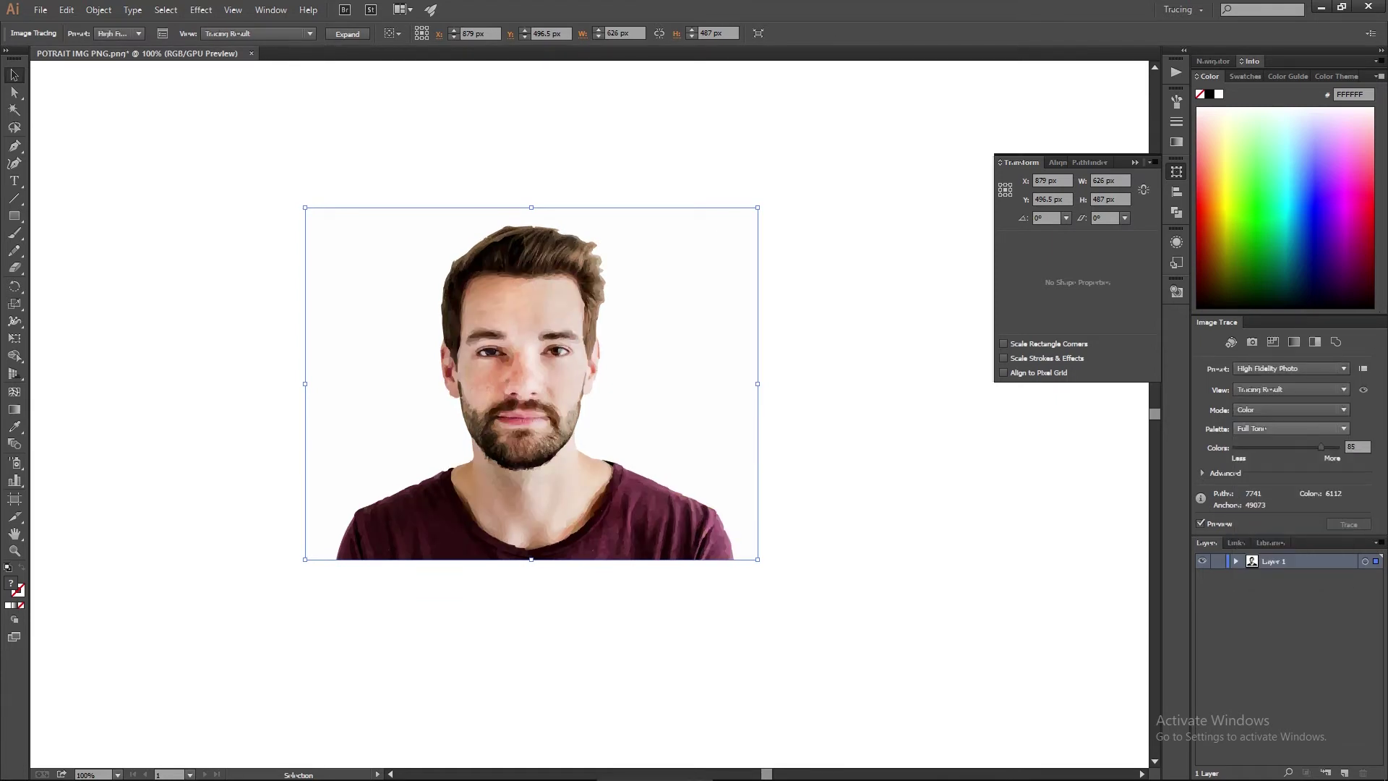
{"action": "left_click", "coordinate": [1291, 368]}
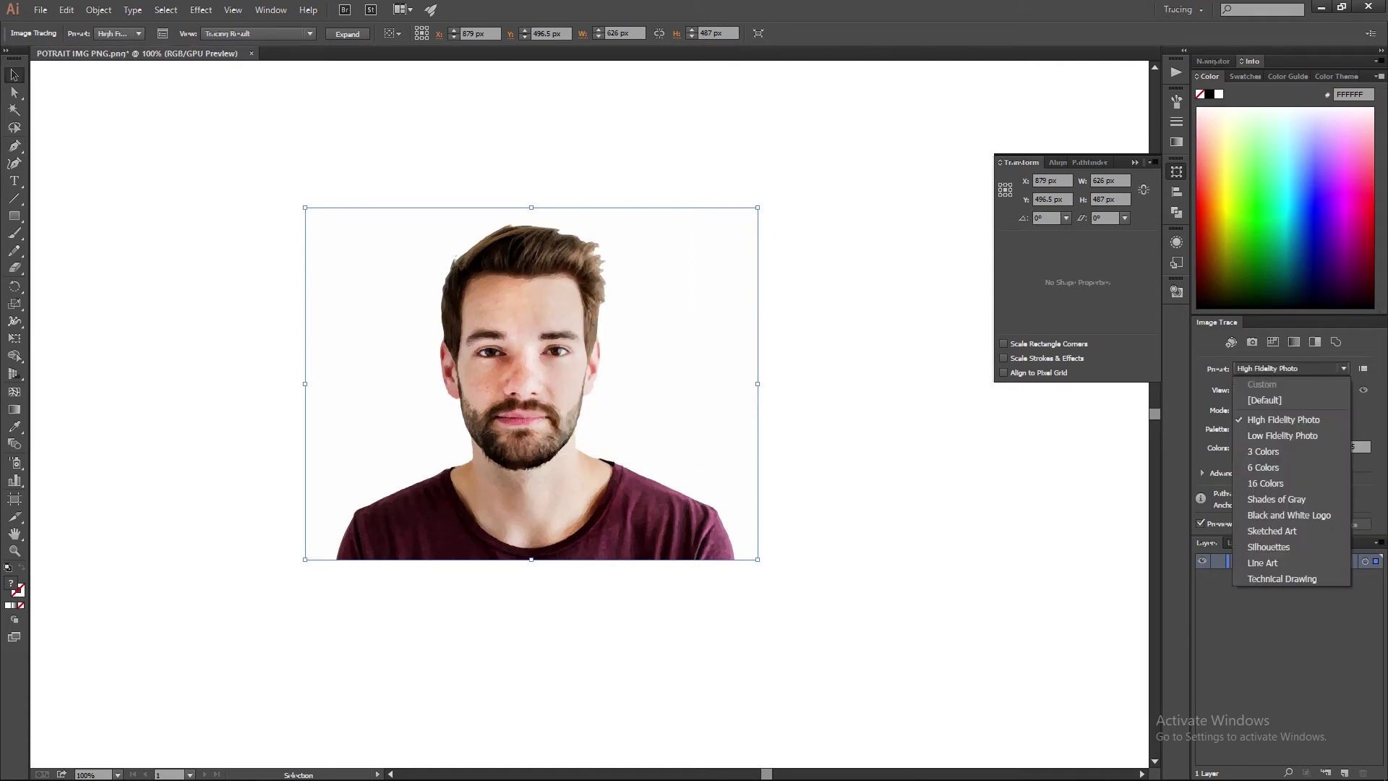
{"action": "left_click", "coordinate": [1265, 483]}
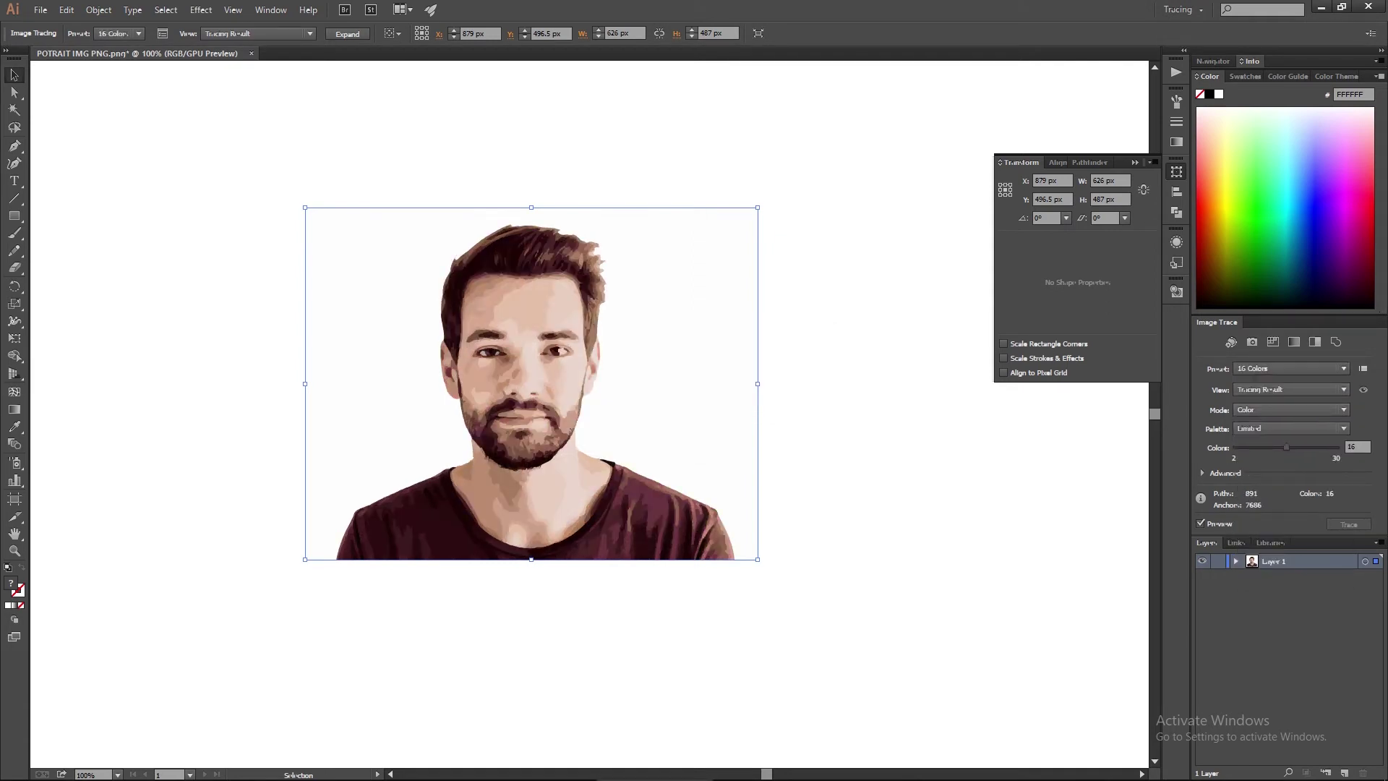
- Try the Black and White Logo preset on the tracing with a slightly higher threshold
{"action": "left_click", "coordinate": [1282, 368]}
{"action": "left_click", "coordinate": [1265, 514]}
{"action": "mouse_move", "coordinate": [1287, 447]}
{"action": "left_mouse_down"}
{"action": "mouse_move", "coordinate": [1305, 447]}
{"action": "mouse_move", "coordinate": [1259, 447]}
{"action": "mouse_move", "coordinate": [1295, 447]}
{"action": "left_mouse_up"}
- Apply the High Fidelity Photo preset to the portrait tracing
{"action": "left_click", "coordinate": [1290, 368]}
{"action": "left_click", "coordinate": [1280, 419]}
{"action": "left_click", "coordinate": [1291, 409]}
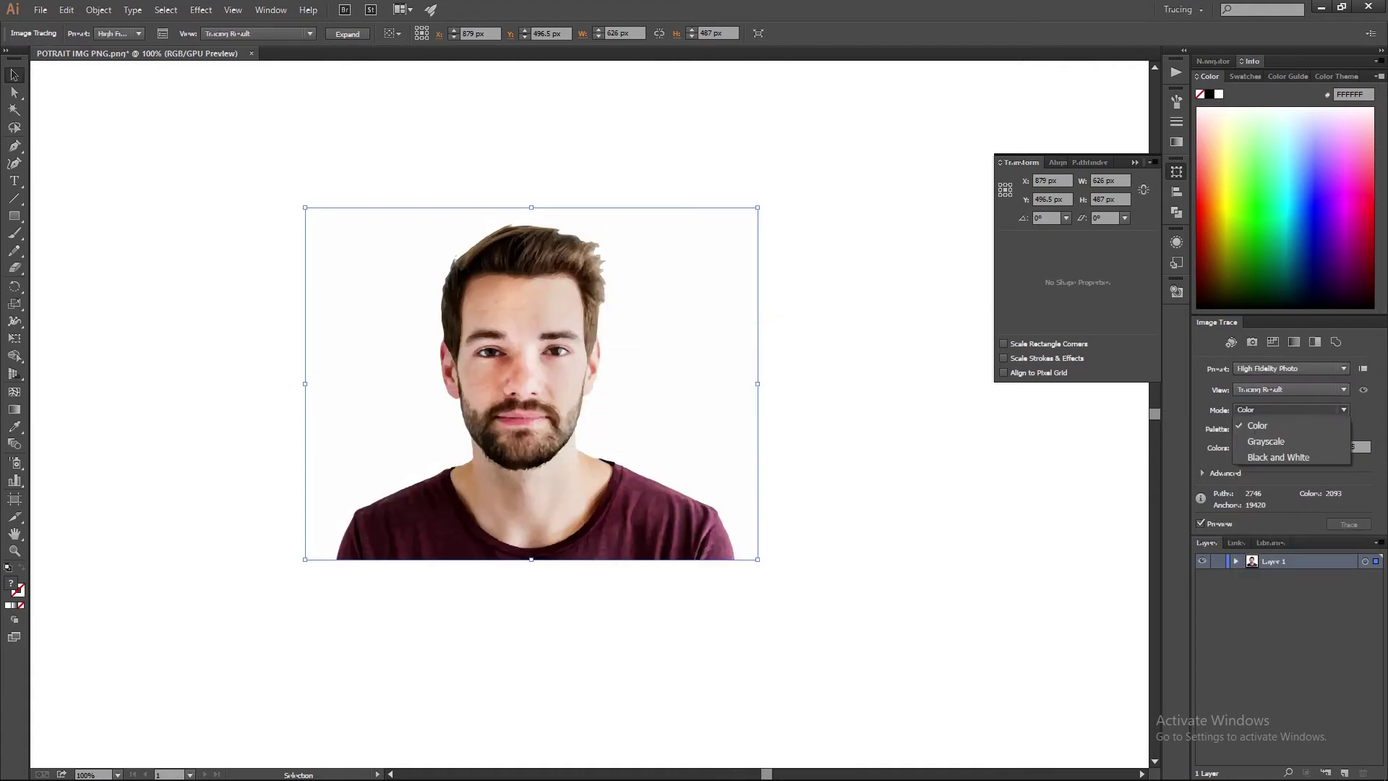
- Try the Low Fidelity Photo preset on the tracing, and enter and leave isolation mode on it
{"action": "left_click", "coordinate": [1290, 368]}
{"action": "left_click", "coordinate": [1276, 437]}
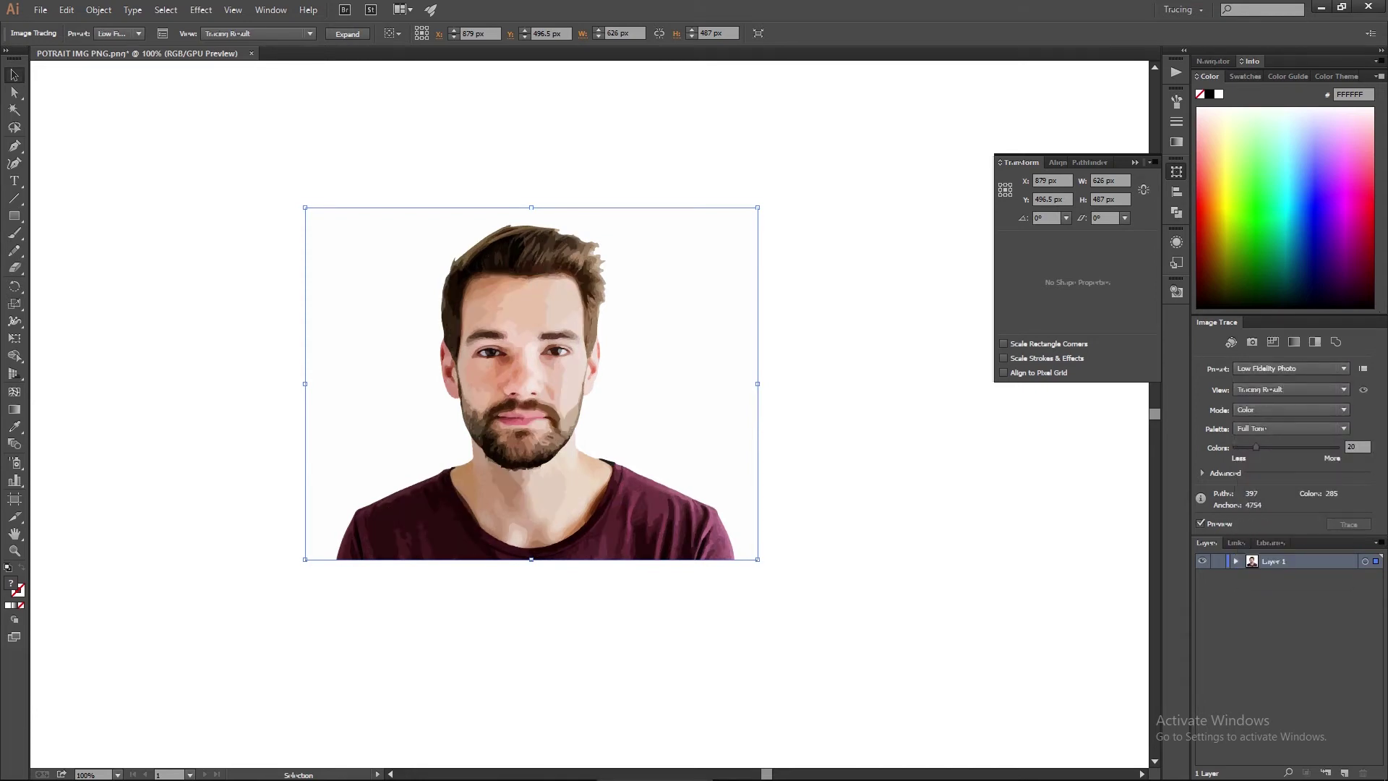
{"action": "double_click", "coordinate": [531, 383]}
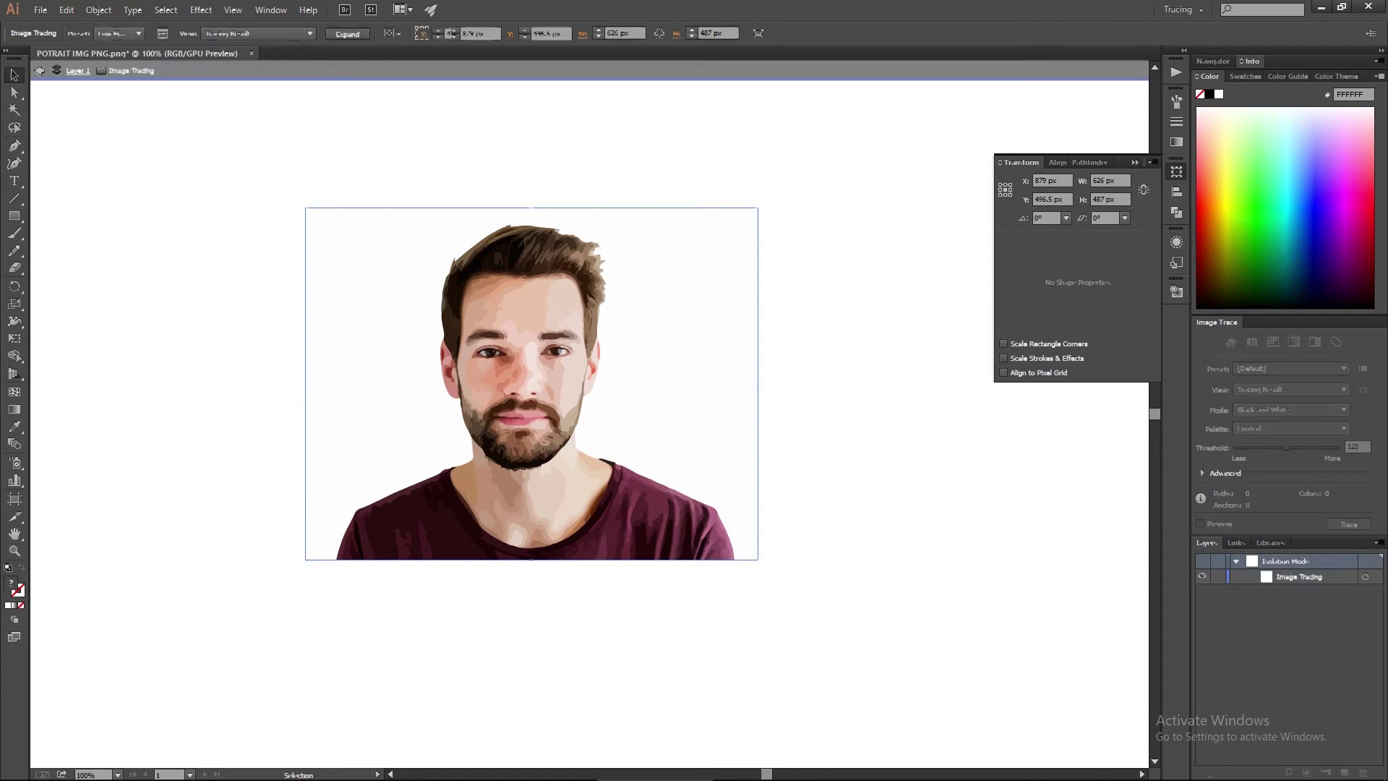
{"action": "double_click", "coordinate": [867, 384]}
{"action": "double_click", "coordinate": [531, 383]}
{"action": "left_click", "coordinate": [868, 384]}
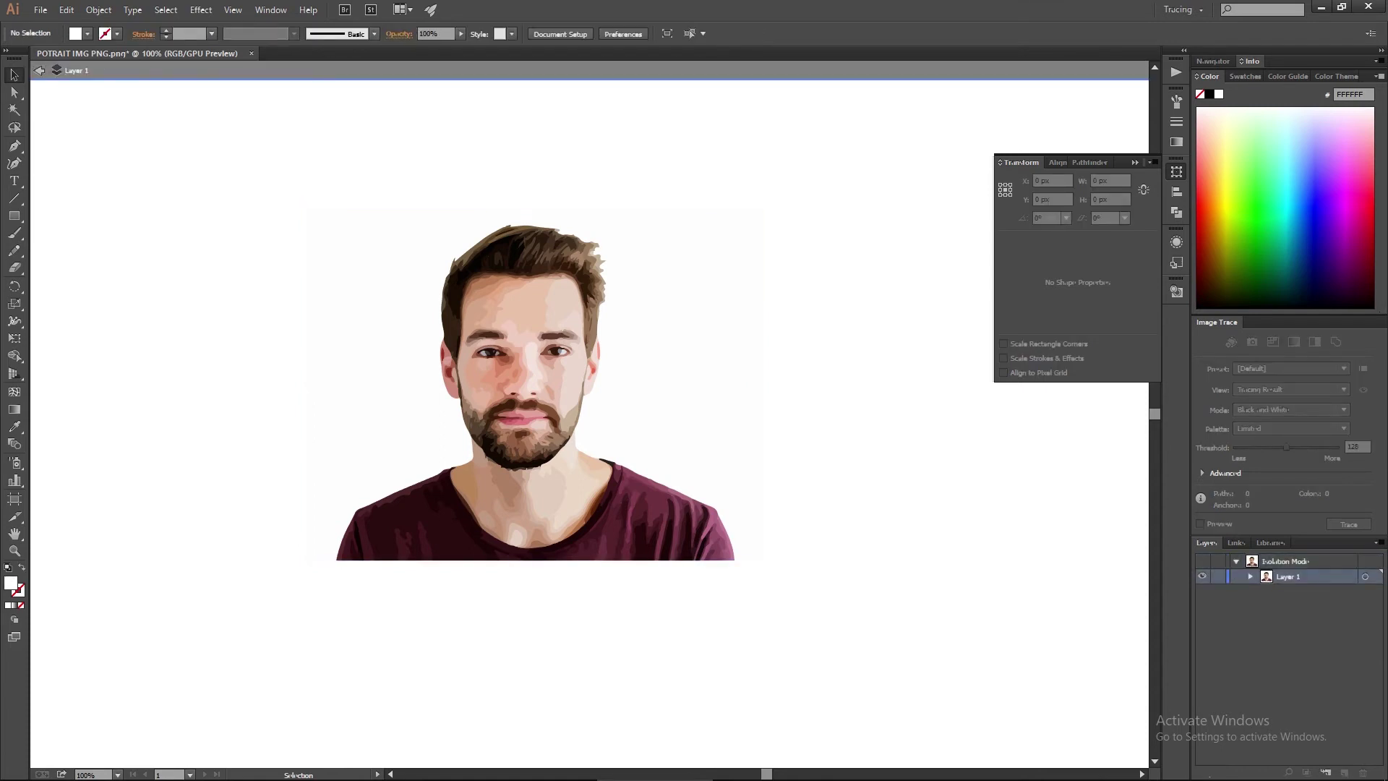
{"action": "key", "text": "Escape"}
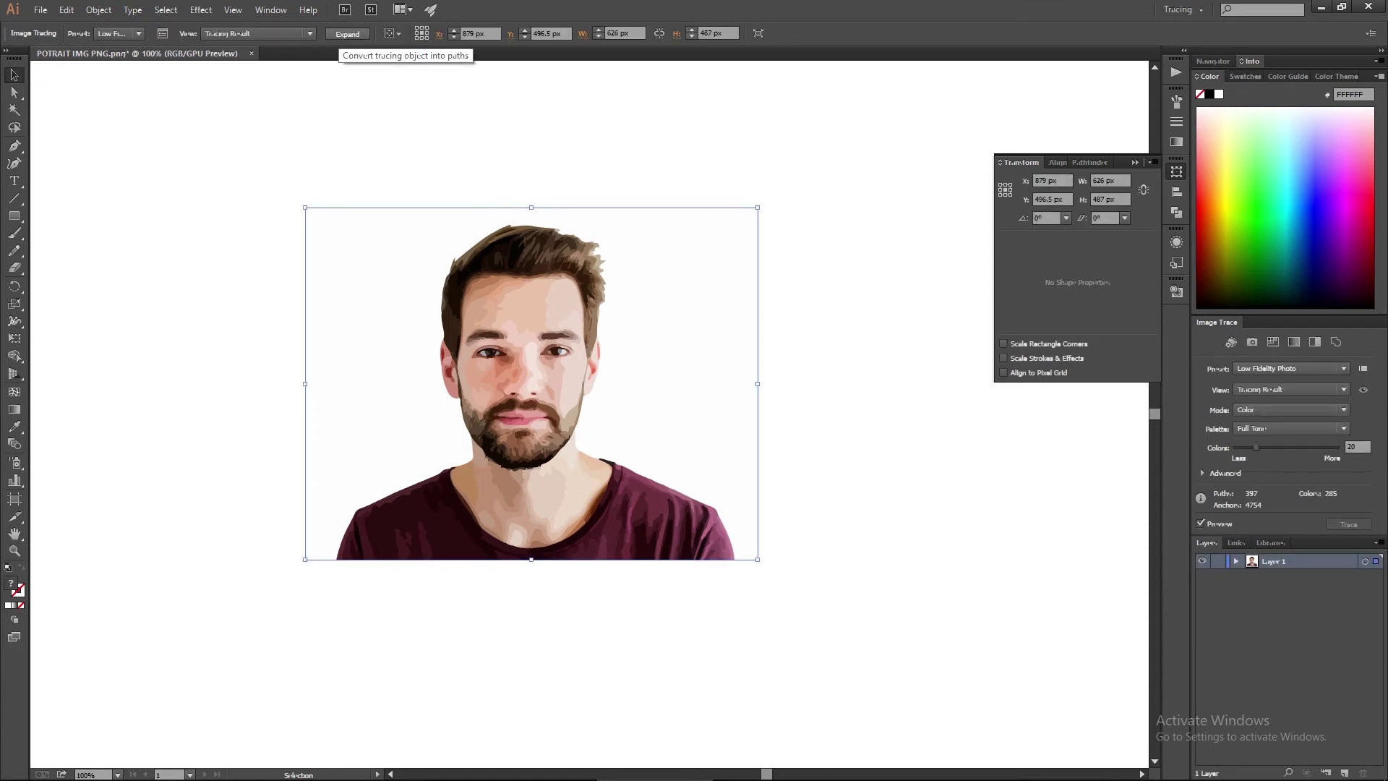
- Try to expand the Low Fidelity Photo tracing into paths and move the expanded portrait aside
{"action": "left_click", "coordinate": [347, 34]}
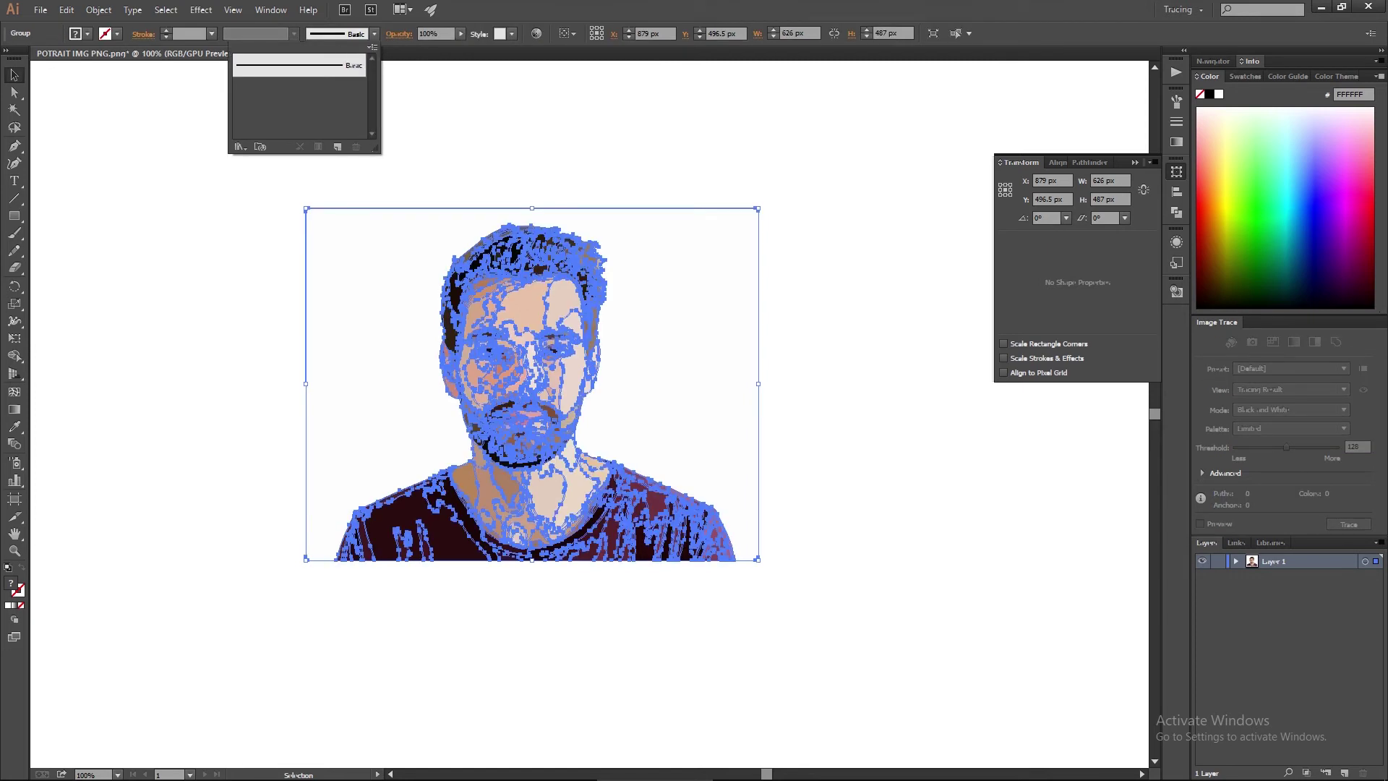
{"action": "key", "text": "ctrl+shift+g"}
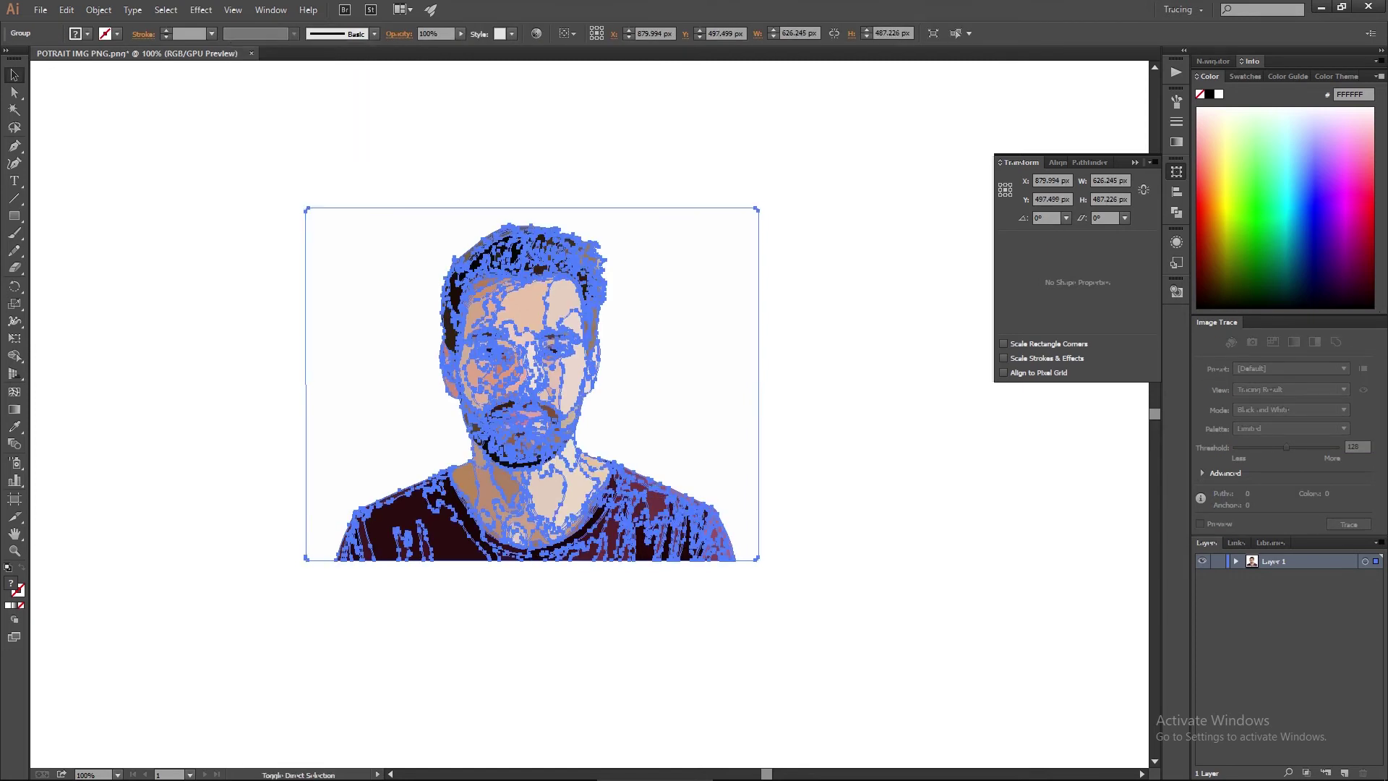
{"action": "left_click_drag", "start_coordinate": [683, 427], "coordinate": [872, 455]}
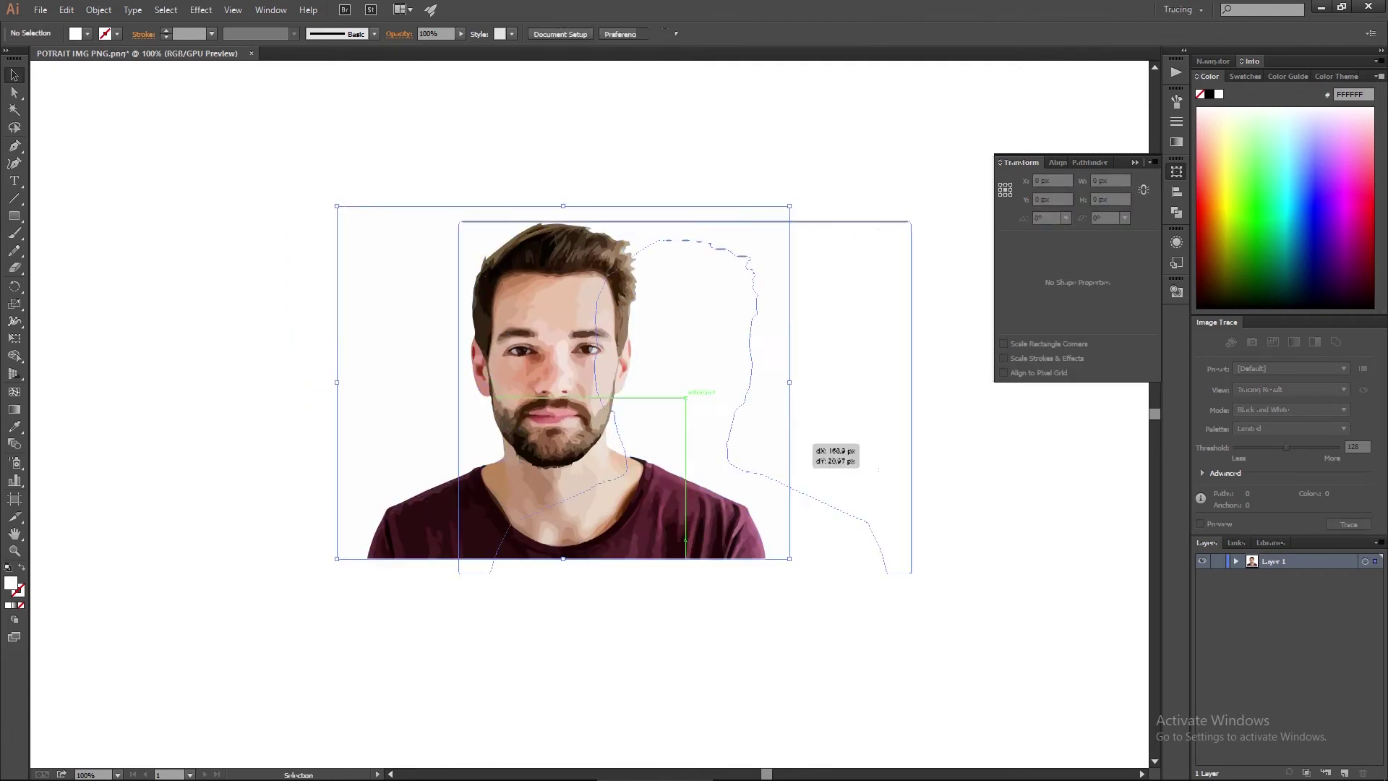
- Undo the move, the expansion and the Low Fidelity Photo preset, and leave isolation mode
{"action": "key", "text": "ctrl+z"}
{"action": "key", "text": "ctrl+z"}
{"action": "key", "text": "ctrl+z"}
{"action": "key", "text": "ctrl+z"}
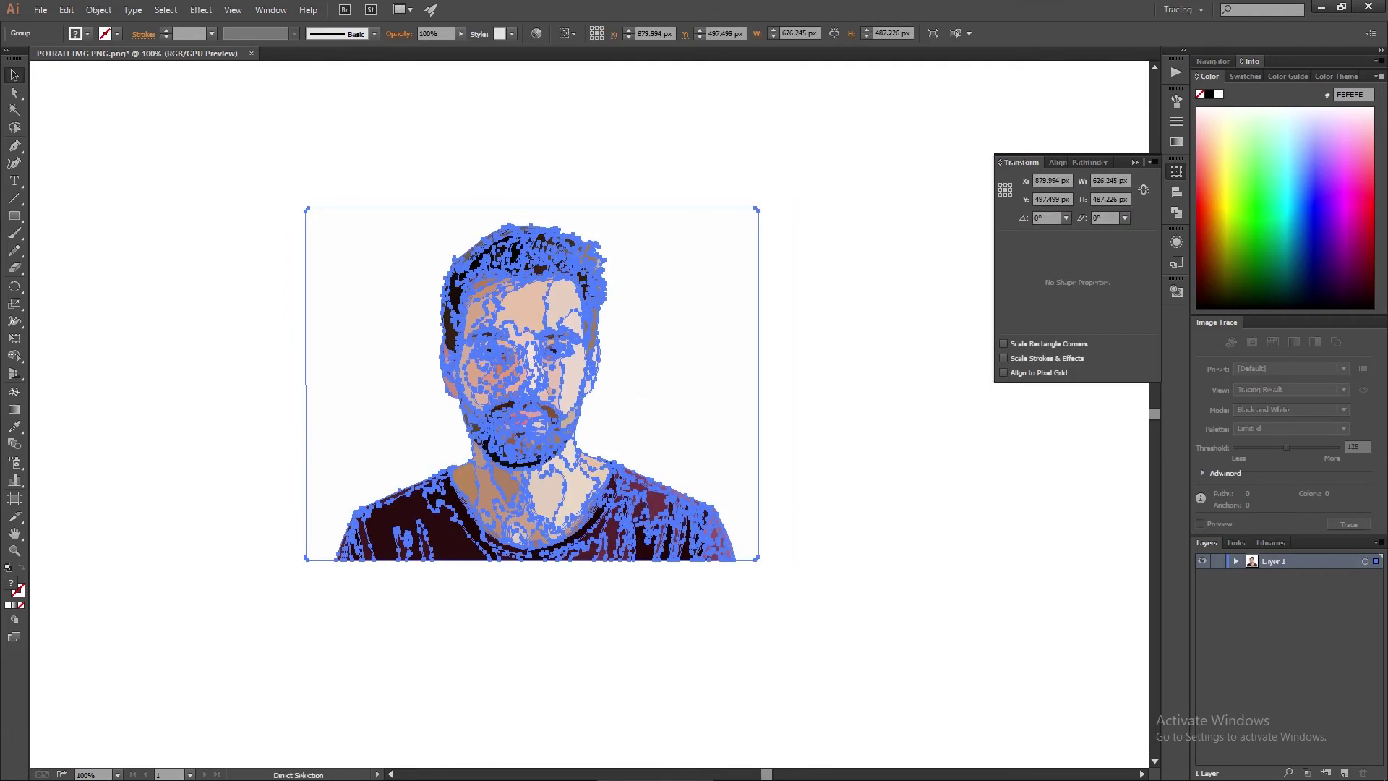
{"action": "key", "text": "ctrl+z"}
{"action": "key", "text": "ctrl+z"}
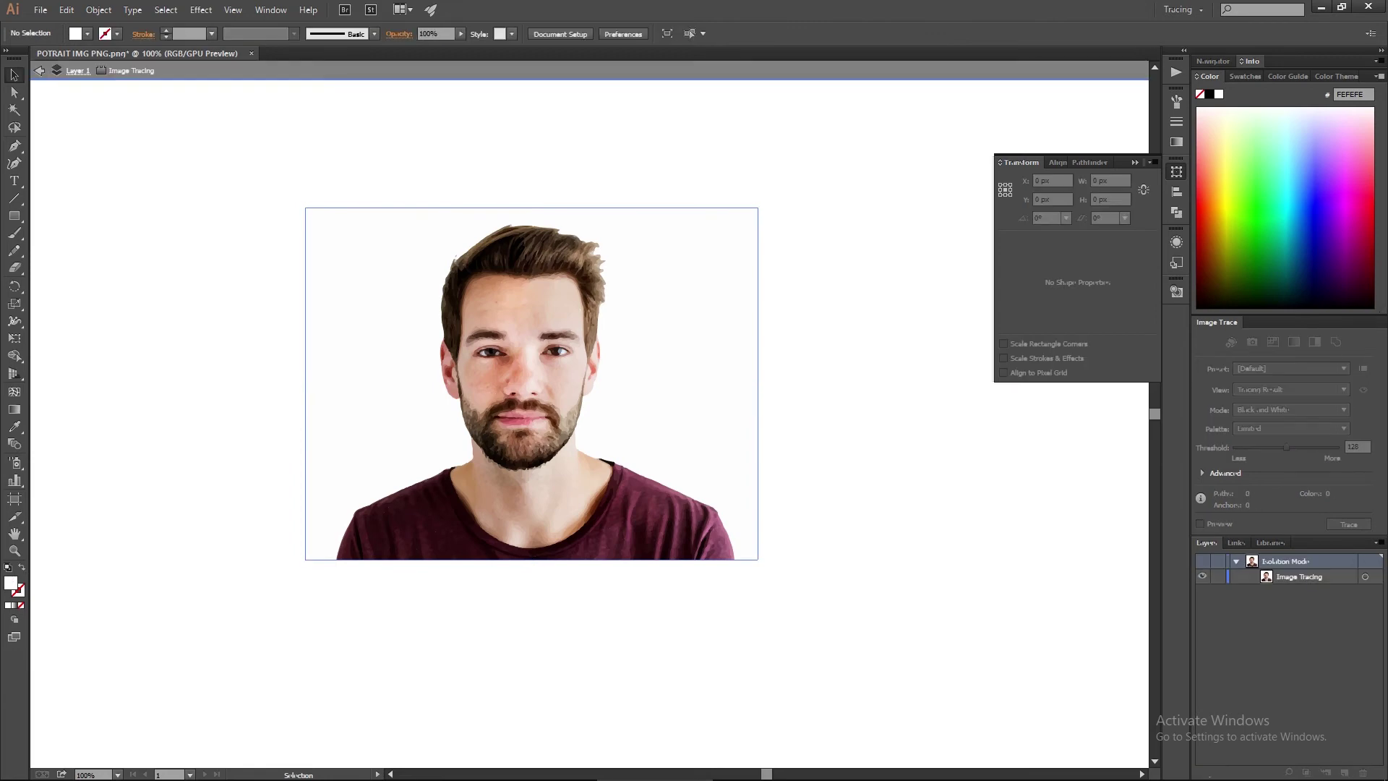
{"action": "left_click", "coordinate": [688, 33]}
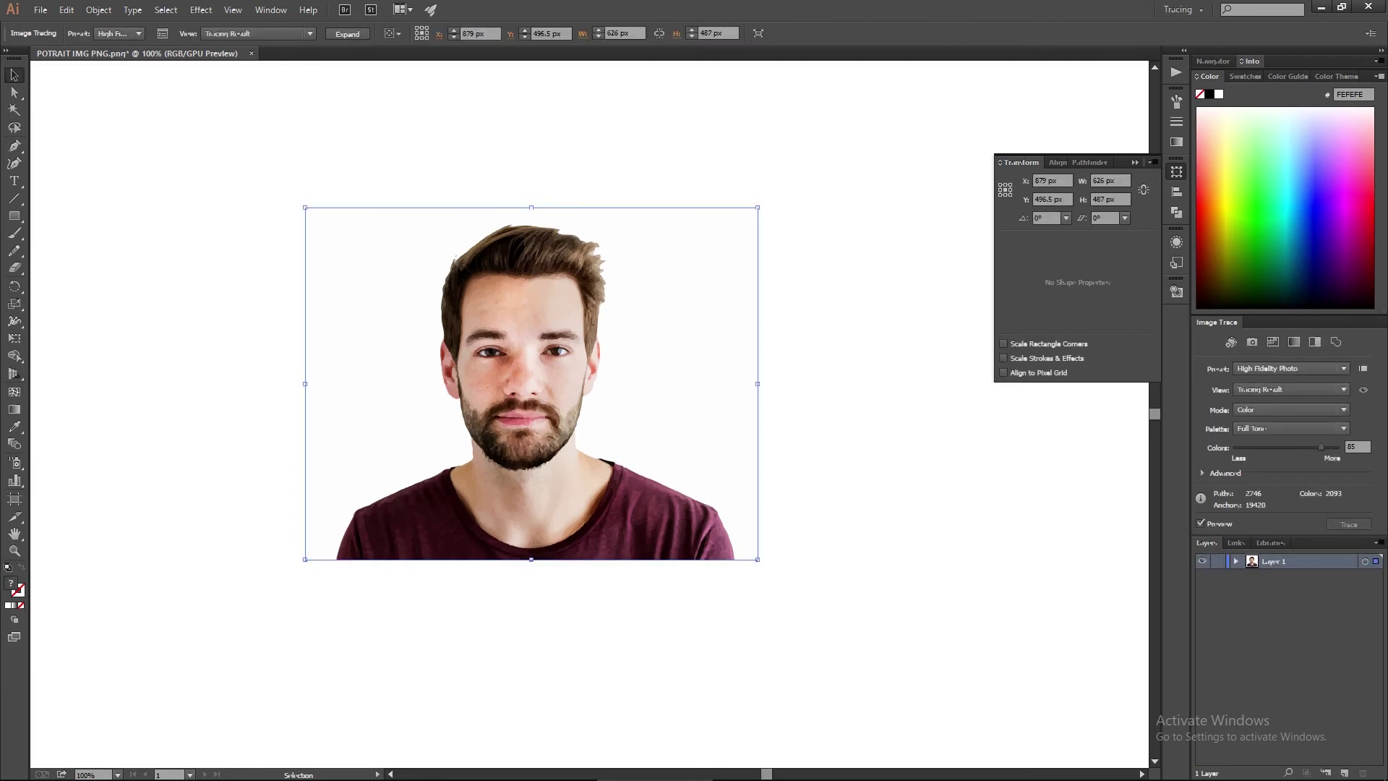
- Expand the High Fidelity Photo tracing into paths and move the portrait group slightly upward
{"action": "key", "text": "ctrl+shift+z"}
{"action": "mouse_move", "coordinate": [672, 396]}
{"action": "left_mouse_down"}
{"action": "mouse_move", "coordinate": [682, 402]}
{"action": "mouse_move", "coordinate": [583, 390]}
{"action": "mouse_move", "coordinate": [642, 333]}
{"action": "mouse_move", "coordinate": [675, 332]}
{"action": "left_mouse_up"}
{"action": "key", "text": "ctrl+shift+a"}
{"action": "left_click", "coordinate": [723, 469]}
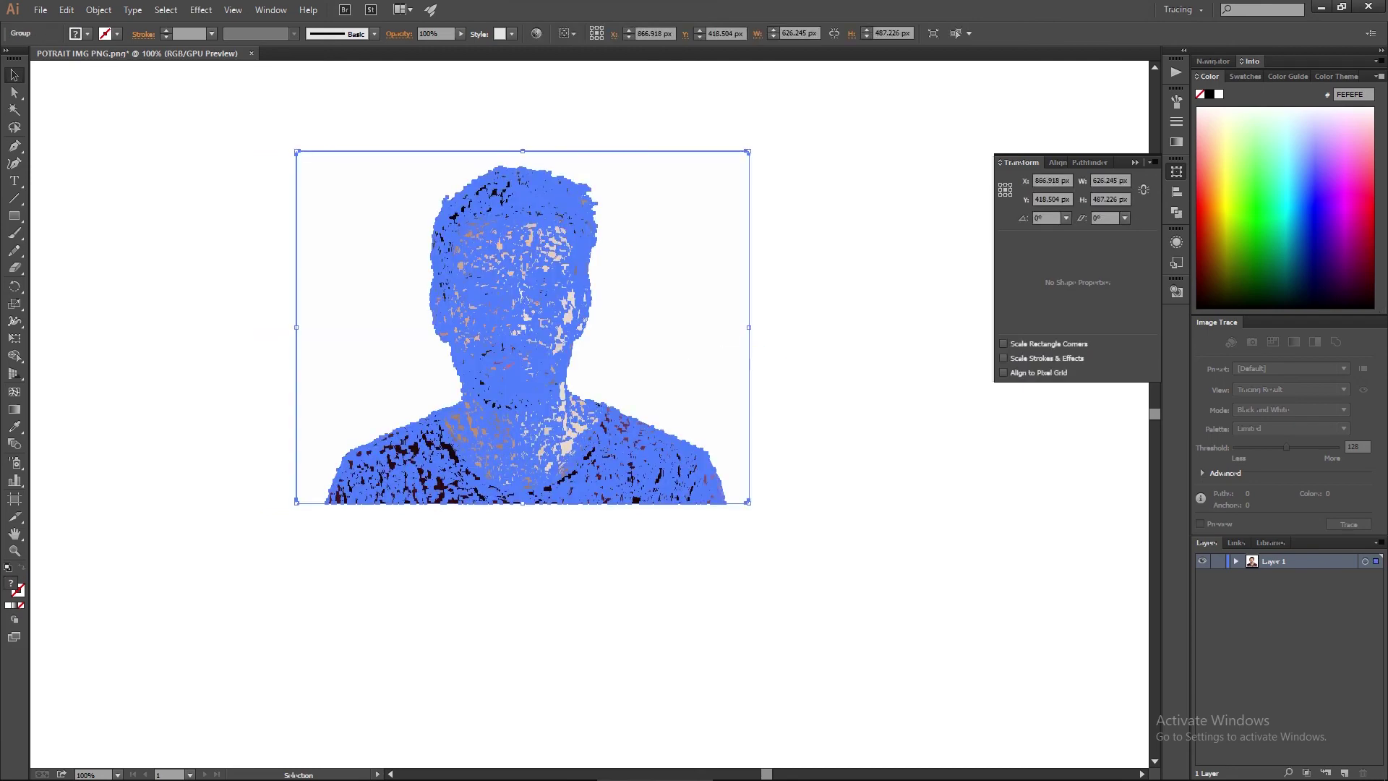
- Ungroup the expanded portrait into separate paths and clear the selection
{"action": "right_click", "coordinate": [645, 349]}
{"action": "left_click", "coordinate": [686, 432]}
{"action": "right_click", "coordinate": [568, 314]}
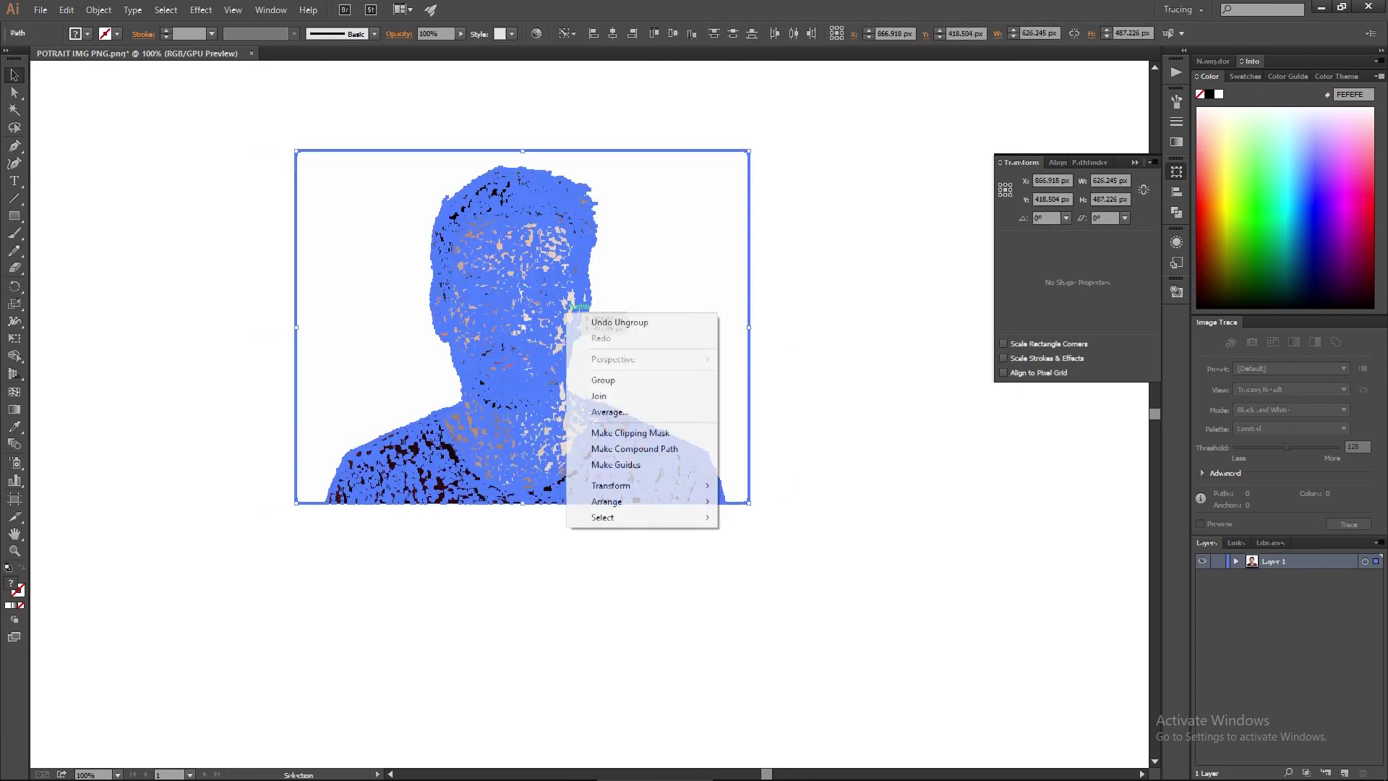
{"action": "left_click", "coordinate": [789, 347]}
- Isolate the white background path, move it off the portrait, and delete it
{"action": "double_click", "coordinate": [674, 310]}
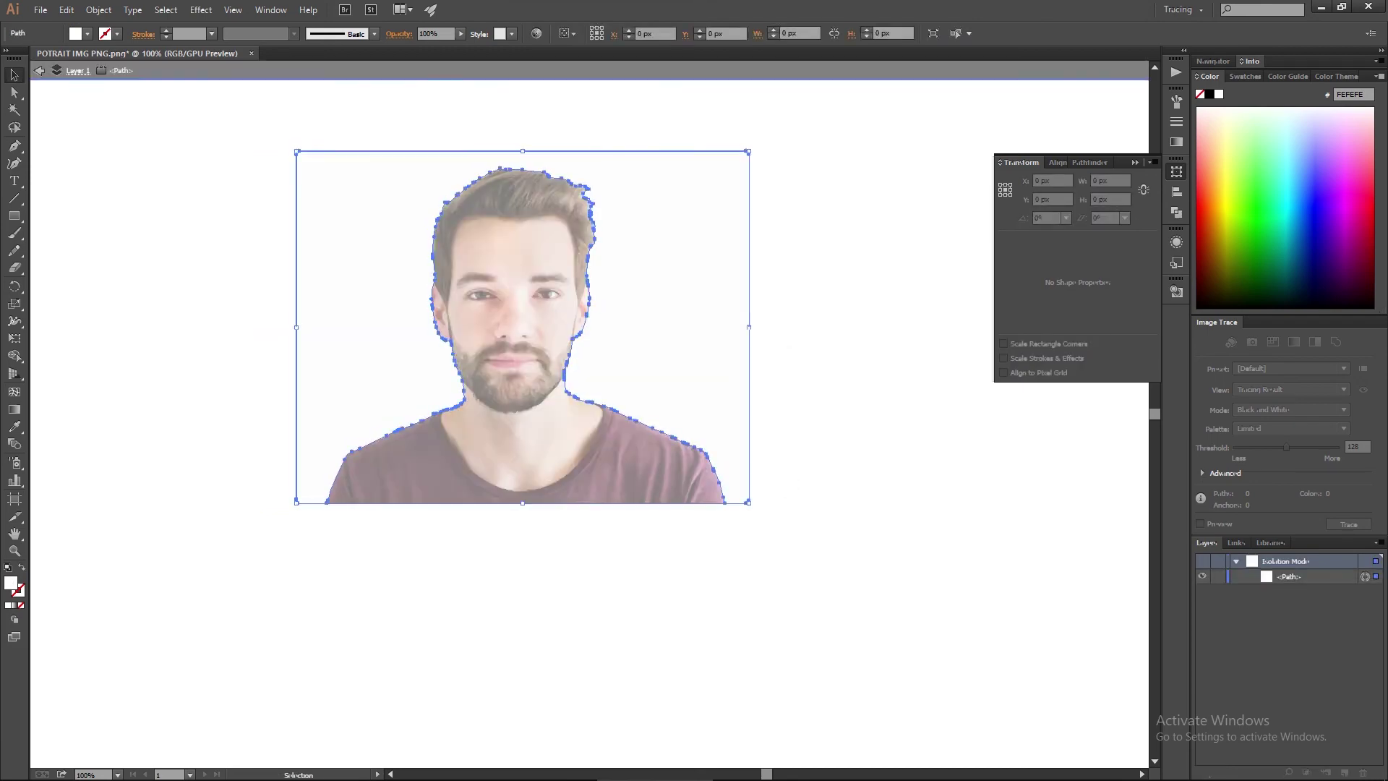
{"action": "double_click", "coordinate": [789, 347]}
{"action": "left_click", "coordinate": [674, 311]}
{"action": "left_click", "coordinate": [789, 347]}
{"action": "left_click_drag", "start_coordinate": [671, 311], "coordinate": [766, 288]}
{"action": "double_click", "coordinate": [674, 311]}
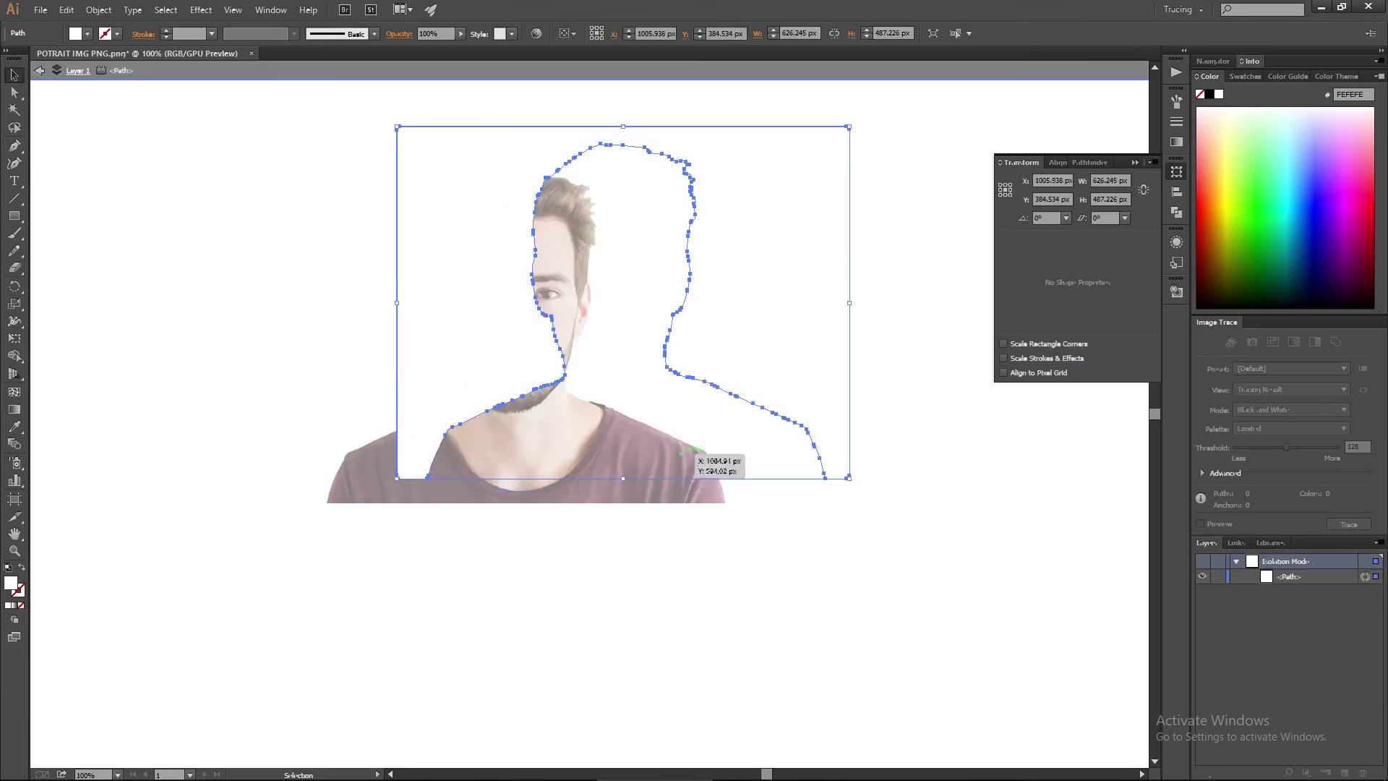
{"action": "double_click", "coordinate": [688, 444]}
{"action": "left_click", "coordinate": [777, 311]}
{"action": "key", "text": "Delete"}
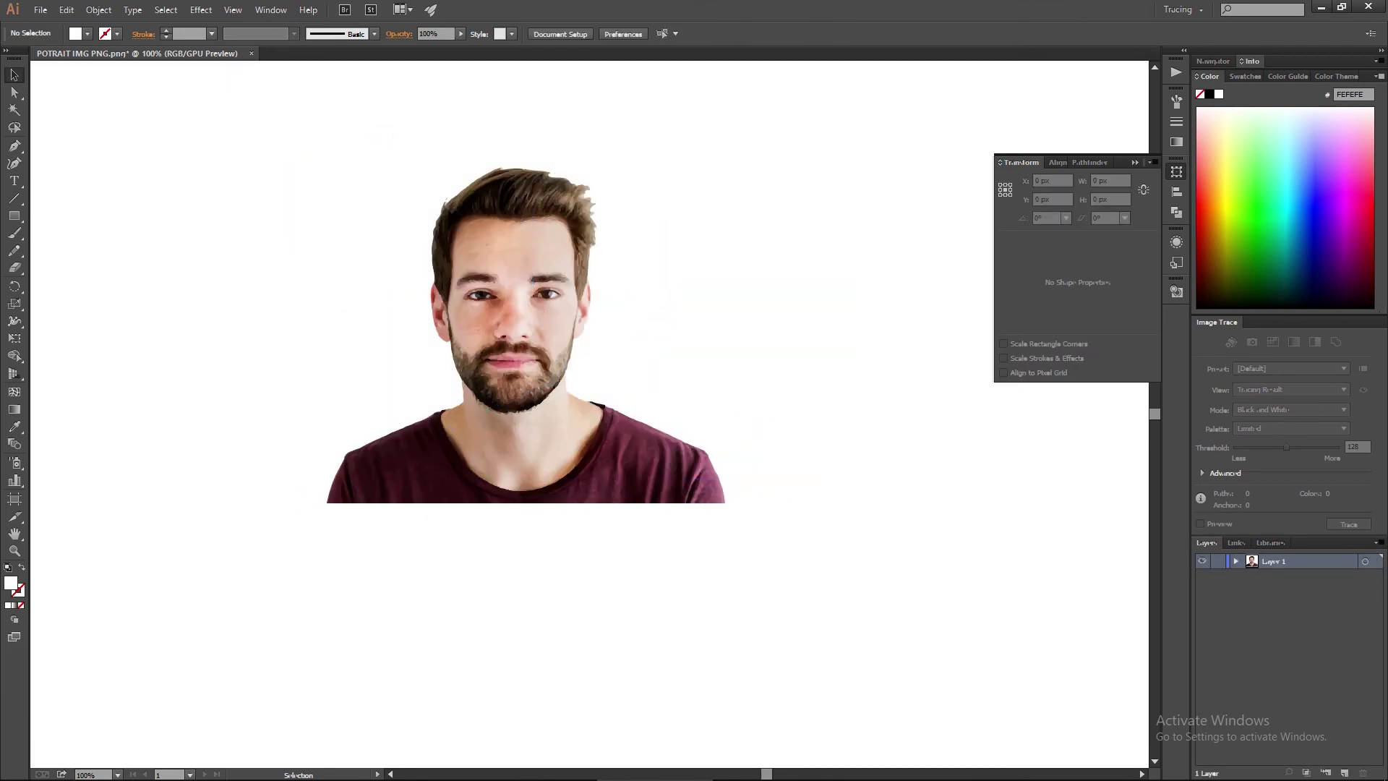
- Select the portrait's paths, and try nudging a single skin-coloured path on the cheek downward before undoing it
{"action": "key", "text": "ctrl+a"}
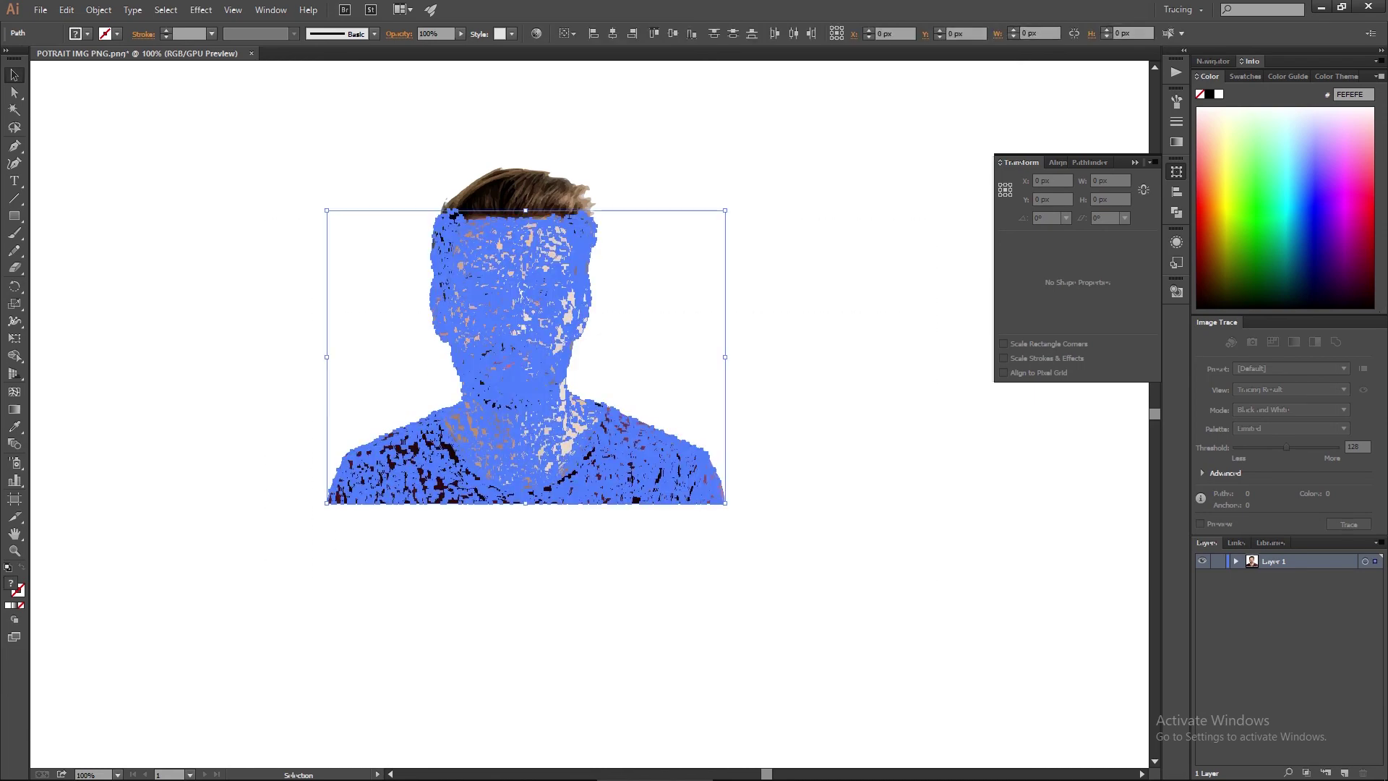
{"action": "key", "text": "ctrl+equal"}
{"action": "key", "text": "ctrl+equal"}
{"action": "key", "text": "ctrl+shift+a"}
{"action": "left_click", "coordinate": [541, 281]}
{"action": "key", "text": "Down"}
{"action": "key", "text": "Down"}
{"action": "key", "text": "Down"}
{"action": "key", "text": "Down"}
{"action": "key", "text": "Down"}
{"action": "key", "text": "Down"}
{"action": "key", "text": "Down"}
{"action": "key", "text": "Down"}
{"action": "key", "text": "Down"}
{"action": "key", "text": "Down"}
{"action": "key", "text": "Down"}
{"action": "key", "text": "Down"}
{"action": "key", "text": "Down"}
{"action": "key", "text": "Down"}
{"action": "key", "text": "Down"}
{"action": "key", "text": "ctrl+z"}
{"action": "key", "text": "ctrl+shift+a"}
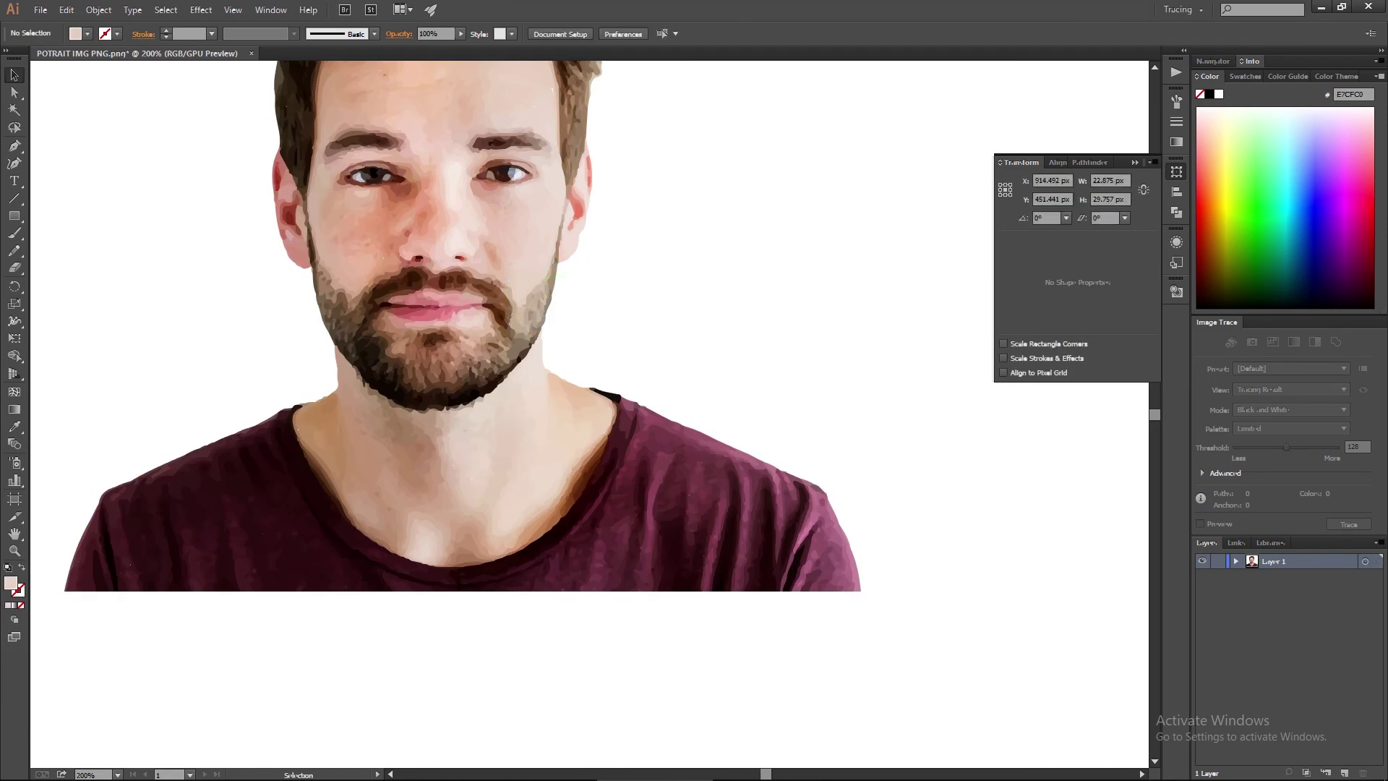
- Try moving the paths around each ear away from the head, undoing each move
{"action": "scroll", "coordinate": [589, 376], "scroll_direction": "up", "scroll_amount": 3}
{"action": "left_click_drag", "start_coordinate": [607, 247], "coordinate": [388, 257]}
{"action": "key", "text": "ctrl+shift+a"}
{"action": "left_click_drag", "start_coordinate": [585, 281], "coordinate": [652, 285]}
{"action": "key", "text": "ctrl+z"}
{"action": "left_click_drag", "start_coordinate": [221, 362], "coordinate": [293, 256]}
{"action": "left_click_drag", "start_coordinate": [291, 289], "coordinate": [65, 341]}
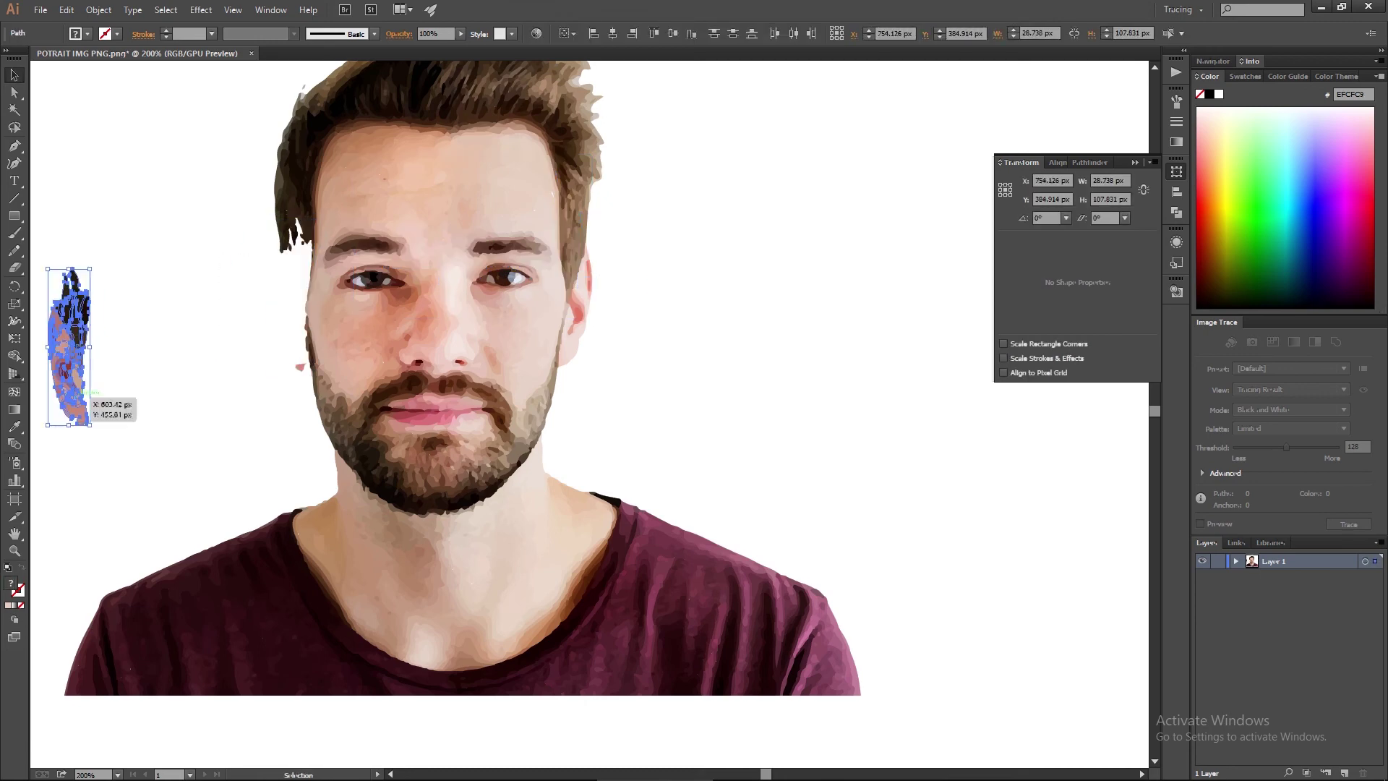
{"action": "key", "text": "ctrl+z"}
- Try moving the lower beard and neck paths out to the side of the portrait, and undo the move
{"action": "left_click_drag", "start_coordinate": [313, 443], "coordinate": [627, 497]}
{"action": "left_click_drag", "start_coordinate": [449, 470], "coordinate": [825, 355]}
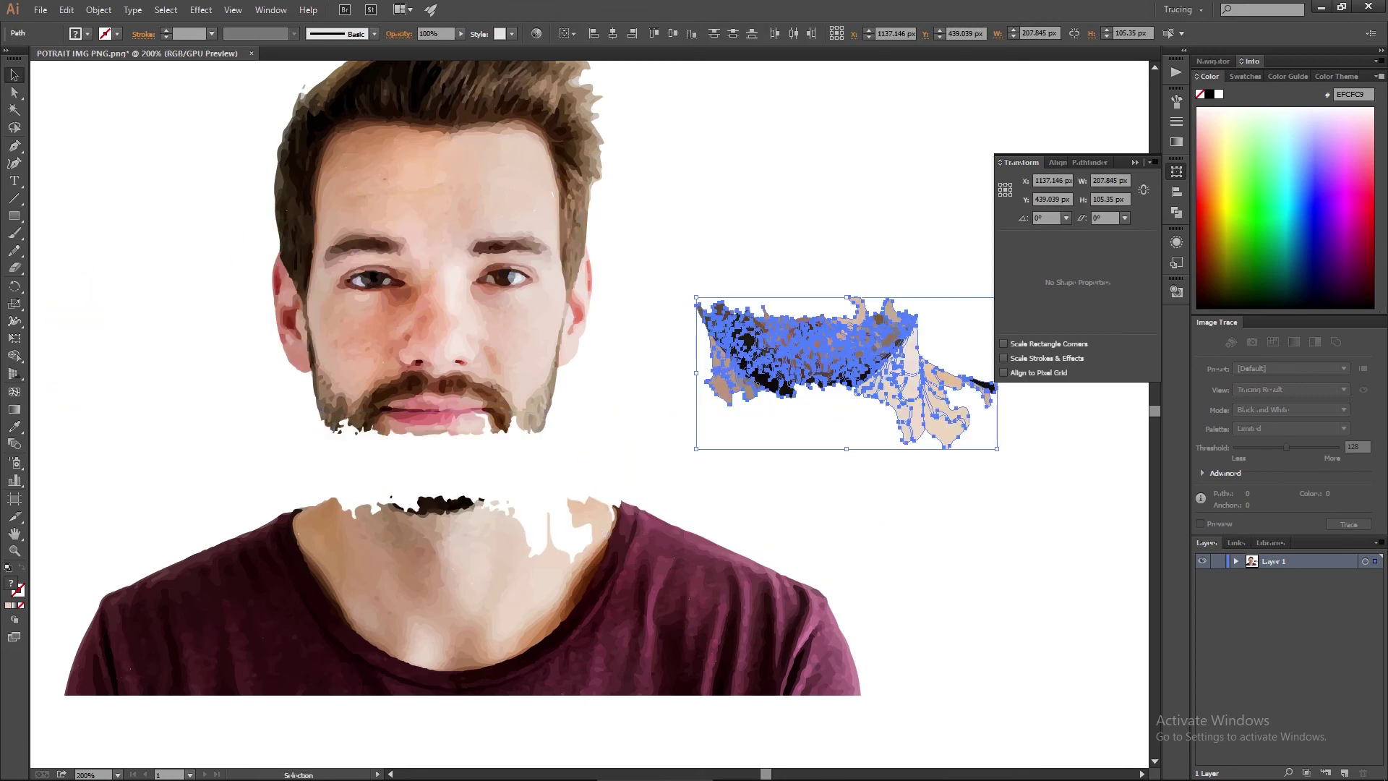
{"action": "key", "text": "ctrl+z"}
{"action": "key", "text": "ctrl+minus"}
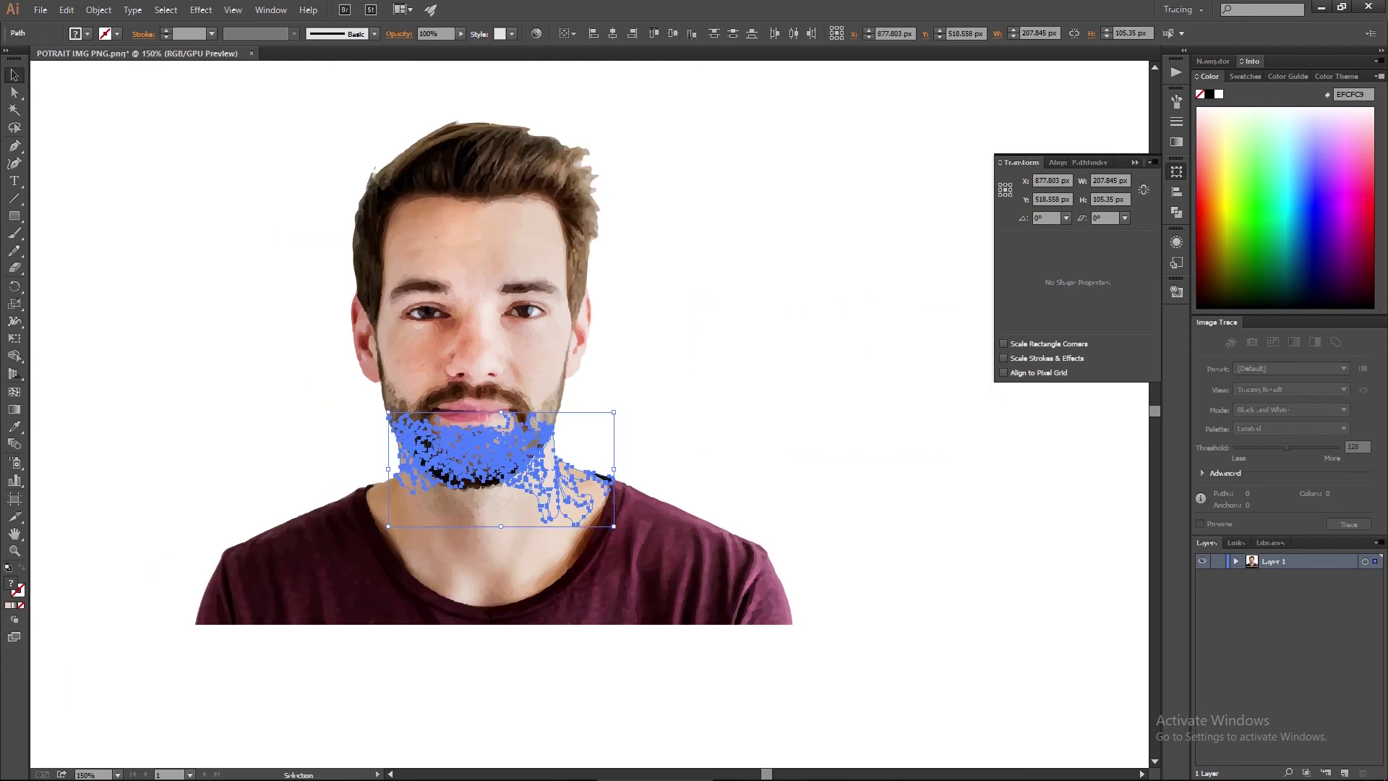
- Try pulling the shirt's shoulder paths and one small shirt piece away from the body
{"action": "left_click_drag", "start_coordinate": [841, 663], "coordinate": [615, 529]}
{"action": "left_click_drag", "start_coordinate": [694, 571], "coordinate": [781, 579]}
{"action": "key", "text": "ctrl+shift+a"}
{"action": "double_click", "coordinate": [761, 602]}
{"action": "key", "text": "Escape"}
{"action": "left_click_drag", "start_coordinate": [775, 608], "coordinate": [851, 641]}
{"action": "key", "text": "ctrl+shift+a"}
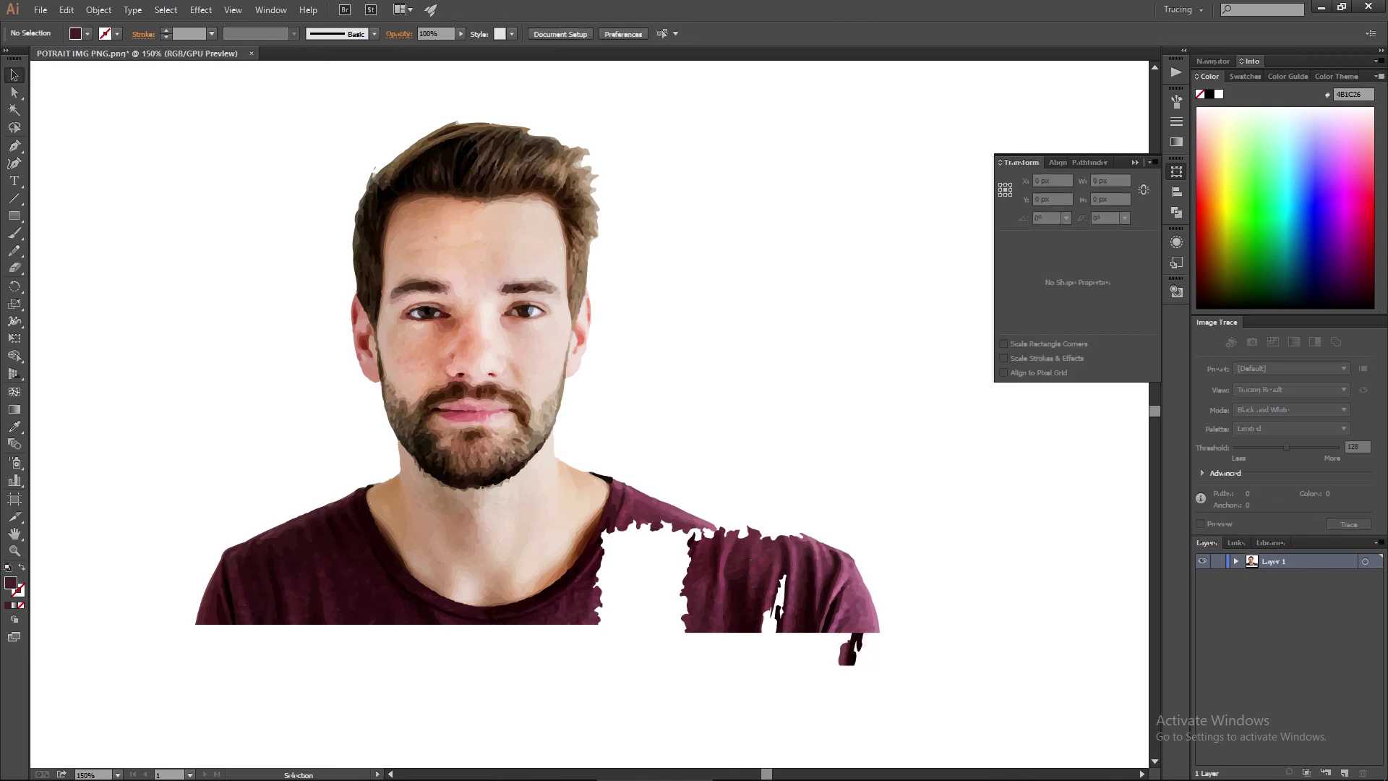
- Undo the test moves of the shirt pieces and clear the selection
{"action": "key", "text": "ctrl+z"}
{"action": "key", "text": "ctrl+z"}
{"action": "key", "text": "ctrl+z"}
{"action": "key", "text": "ctrl+z"}
{"action": "key", "text": "ctrl+z"}
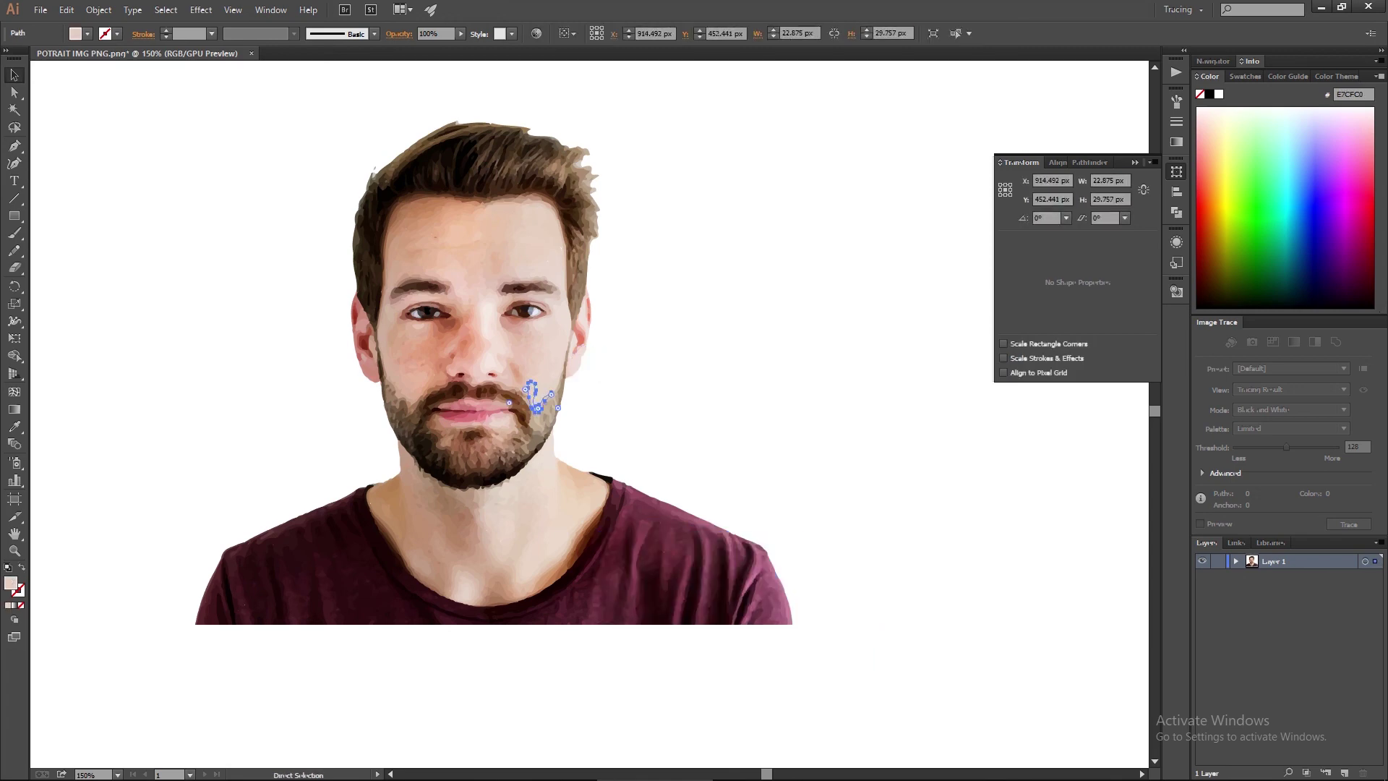
{"action": "left_click", "coordinate": [532, 394]}
{"action": "left_click", "coordinate": [532, 380], "text": "shift"}
{"action": "key", "text": "ctrl+shift+a"}
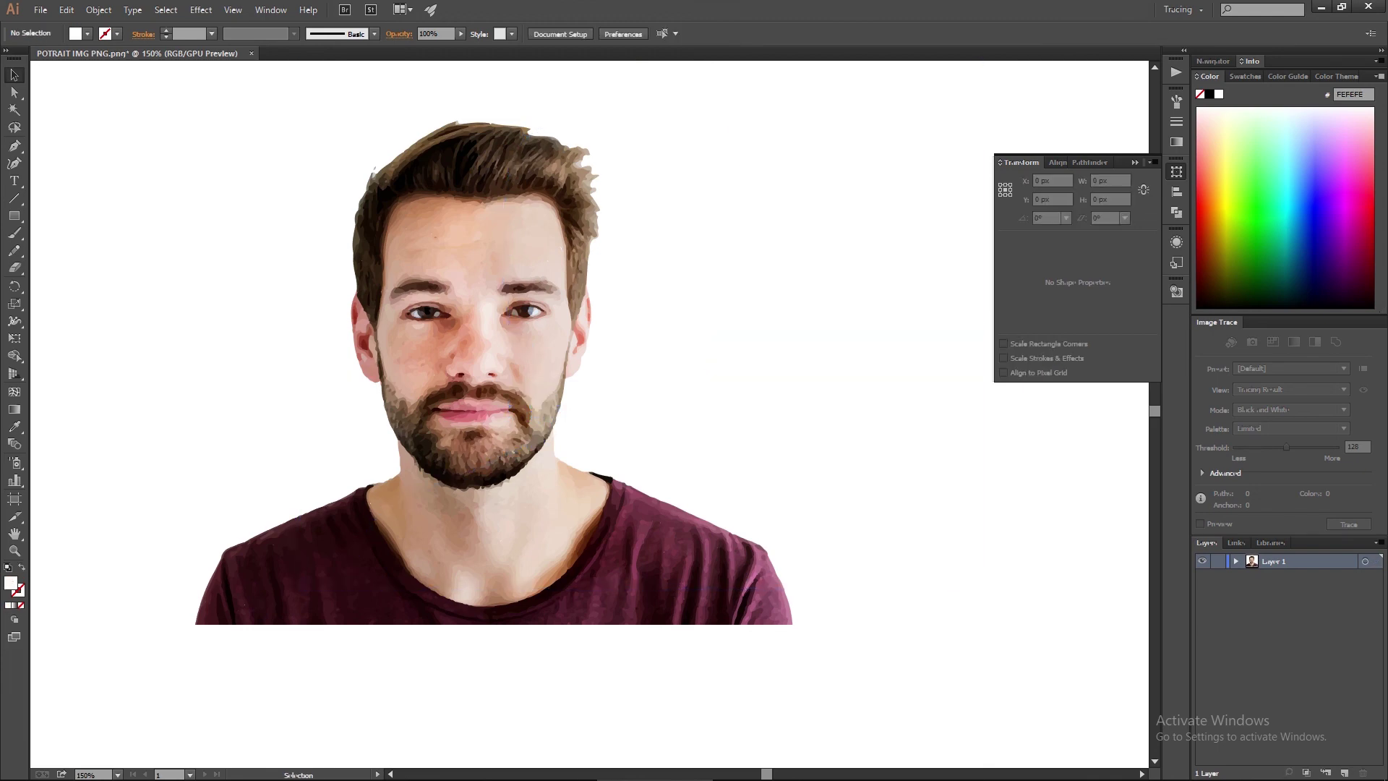